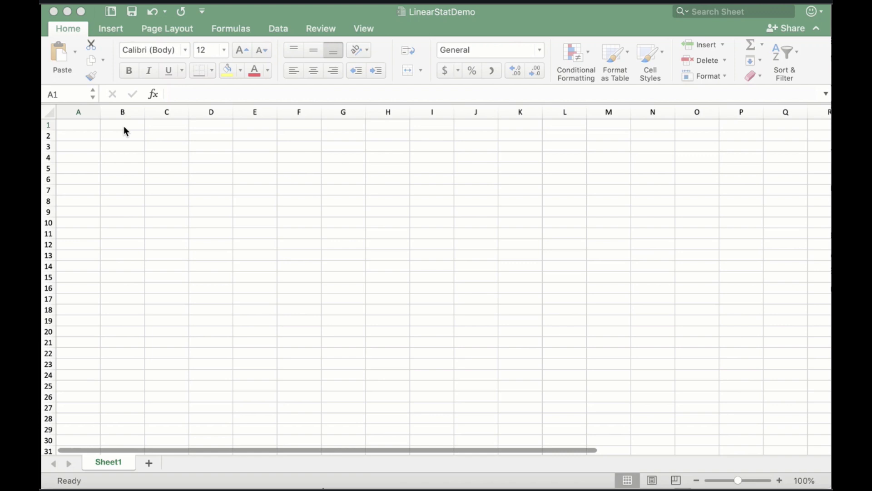
Enter 'Hours of Sleep' in B1 with 7.5, 4, 6, 5, 8 below it
left_click(124, 126)
type("Hours of ")
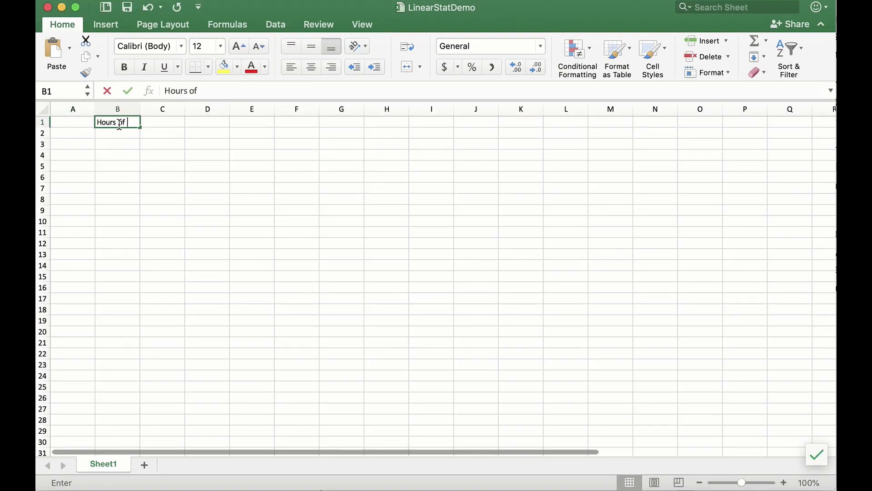
type("Sleep")
key("Return")
type("7.5")
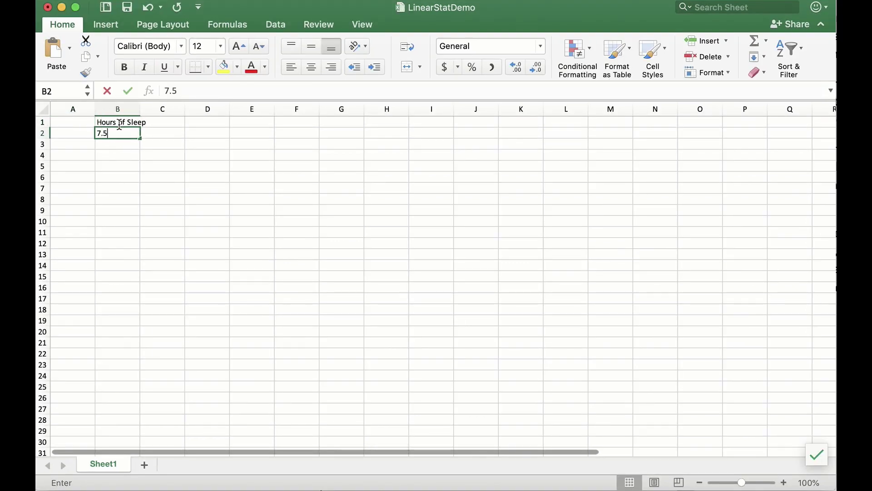
key("Return")
type("4")
key("Return")
type("6")
key("Return")
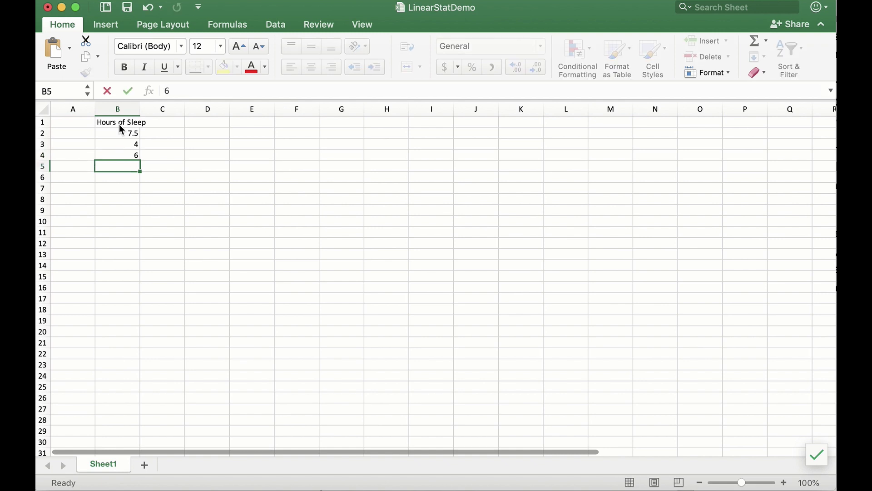
type("5")
key("Return")
type("8")
key("Return")
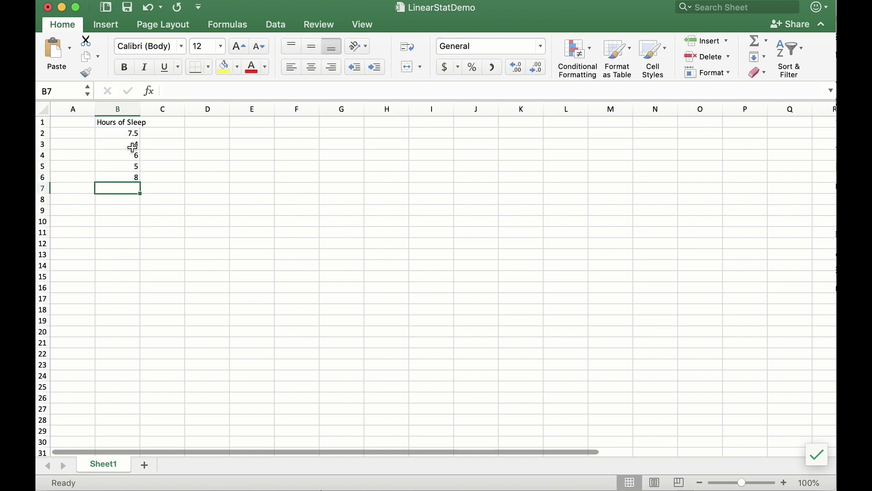
Enter 'GPA' in C1 with 3.7, 3.1, 3.31, 2.98, 3.68 below it
left_click(163, 123)
type("GPA")
key("Return")
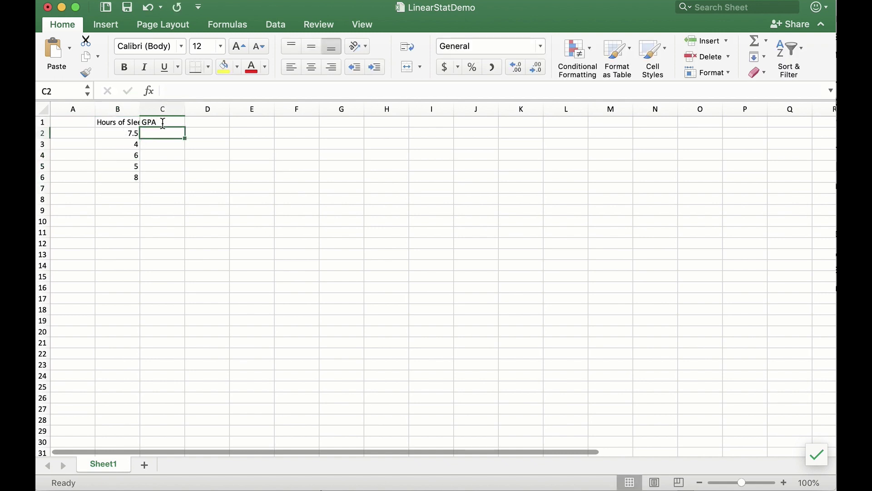
type("3.7")
key("Return")
type("3.1")
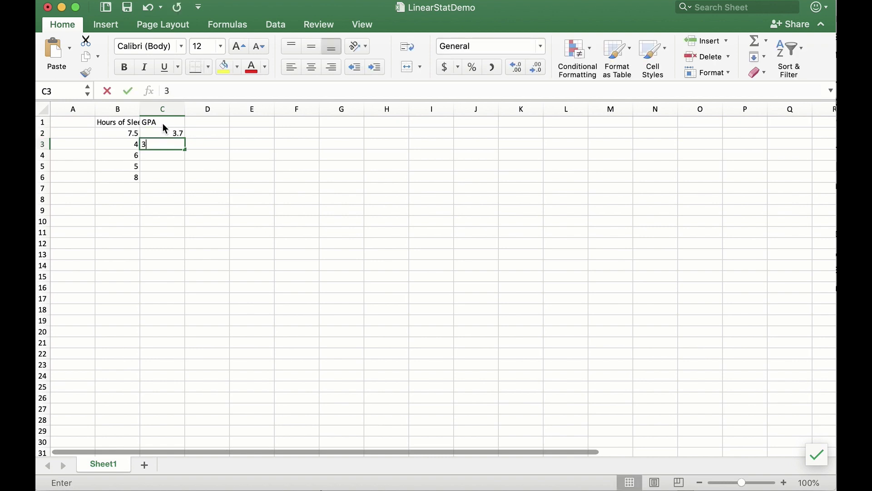
key("Return")
type("3.31")
key("Return")
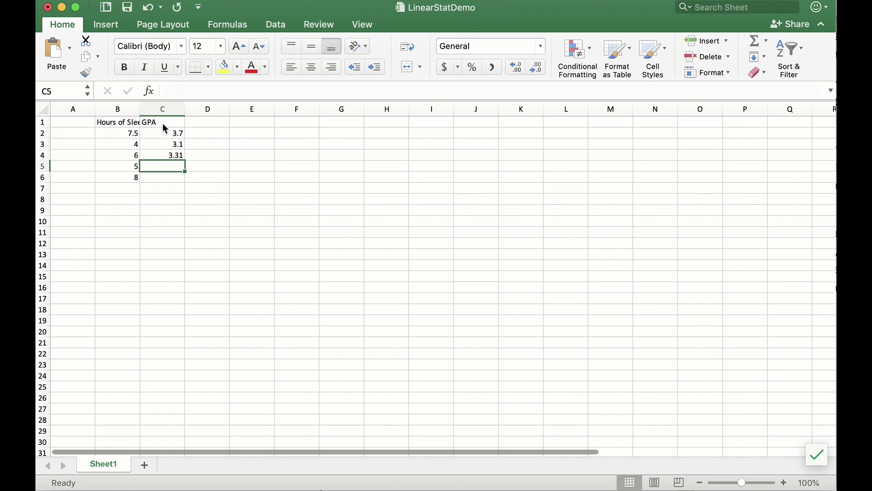
type("2.98")
key("Return")
type("3.68")
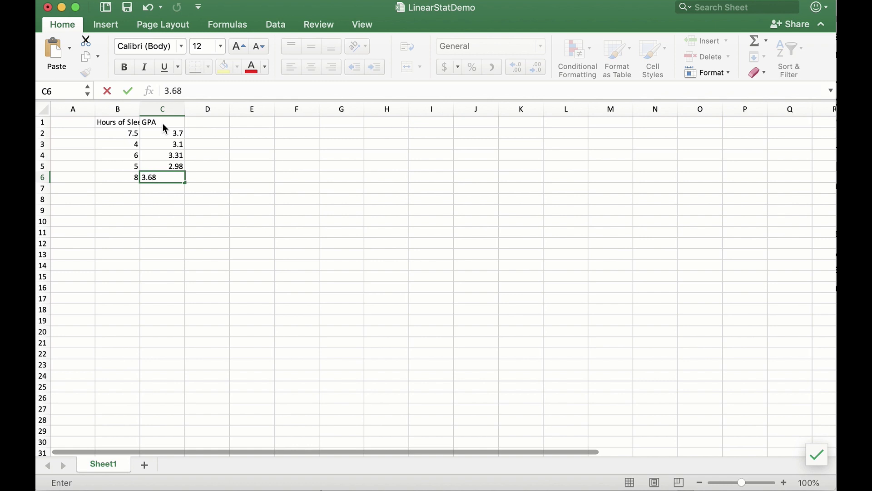
key("Return")
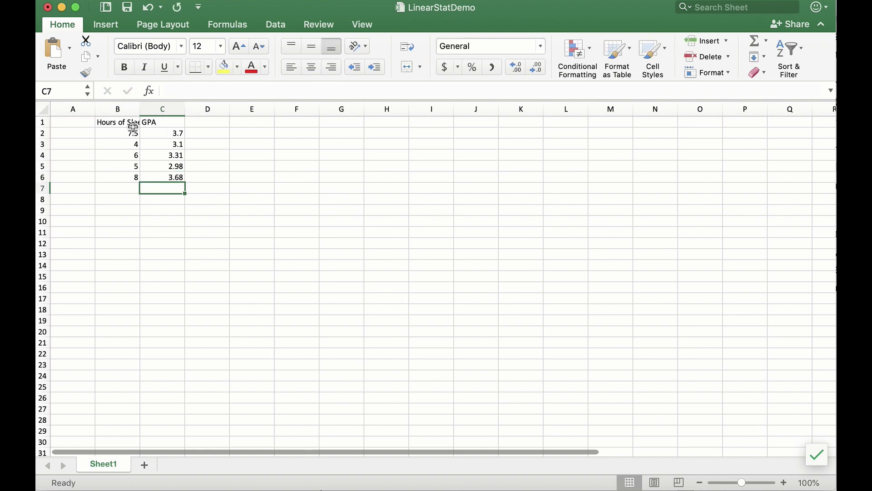
left_click_drag(111, 122, 151, 134)
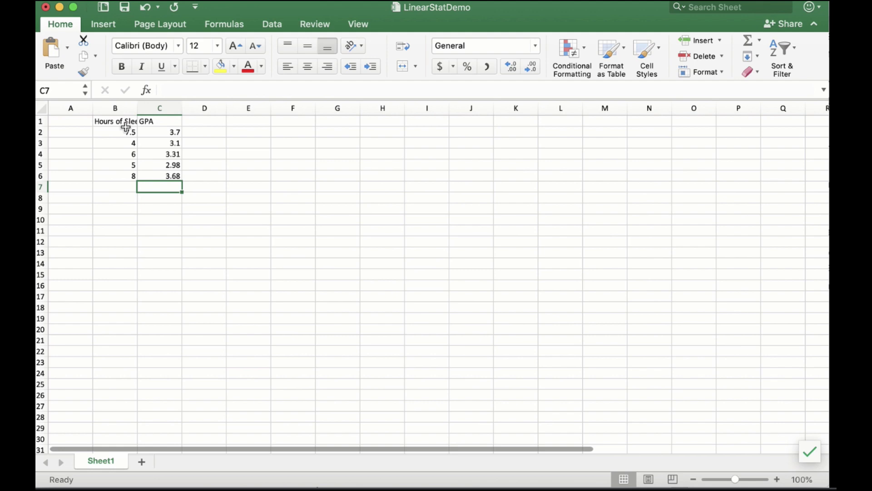
Insert a plain scatter chart of B1:C6 and move it up beside the data
left_click_drag(122, 123, 165, 181)
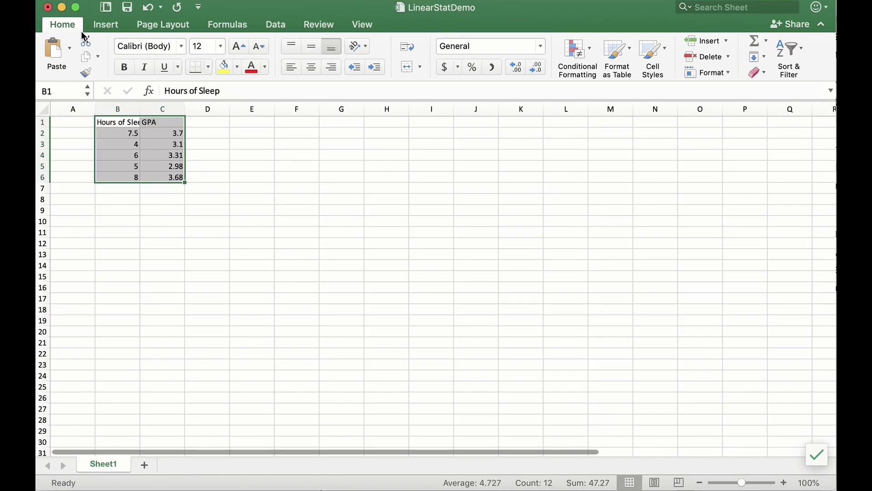
left_click(105, 24)
left_click(435, 74)
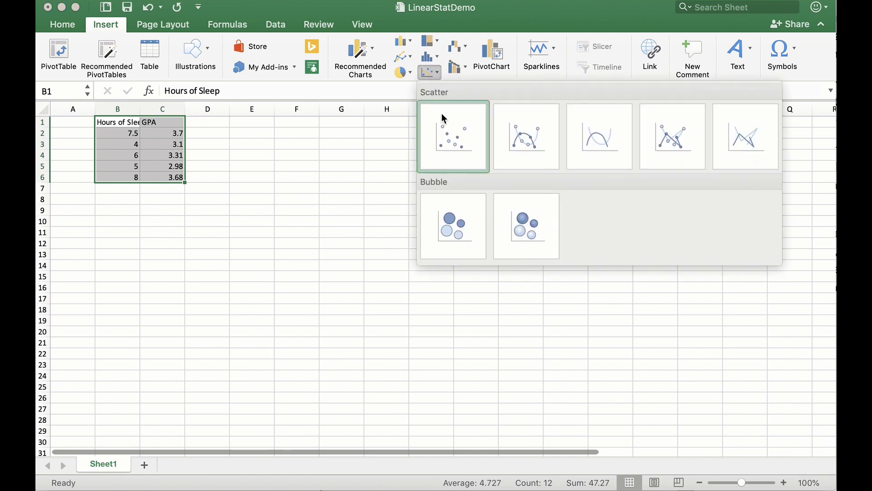
left_click(449, 142)
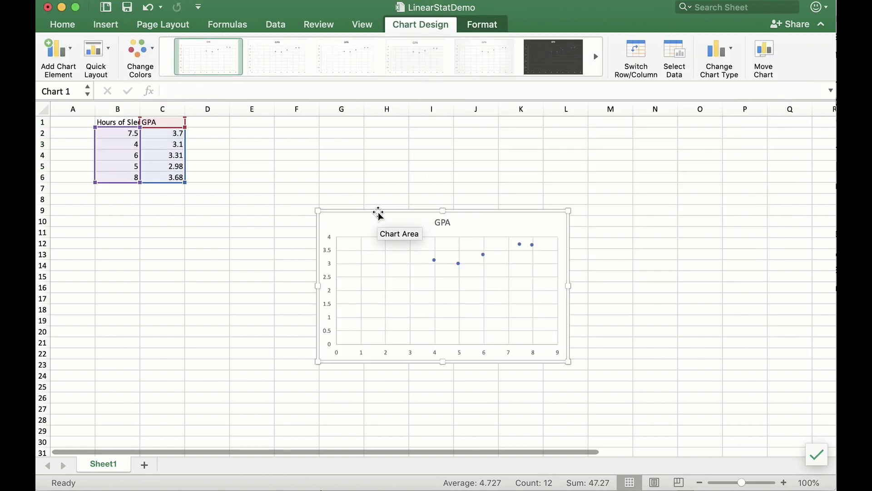
left_click_drag(377, 214, 386, 121)
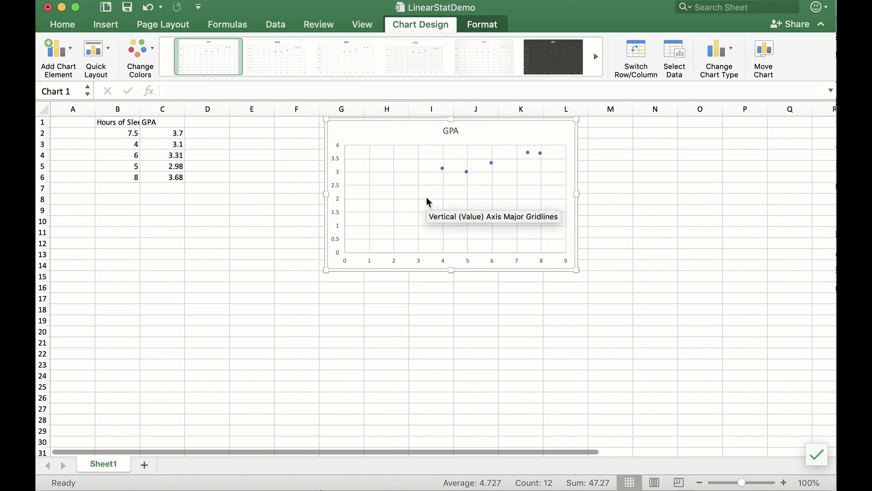
Add a linear trendline to the scatter points and display its equation on the chart
double_click(431, 193)
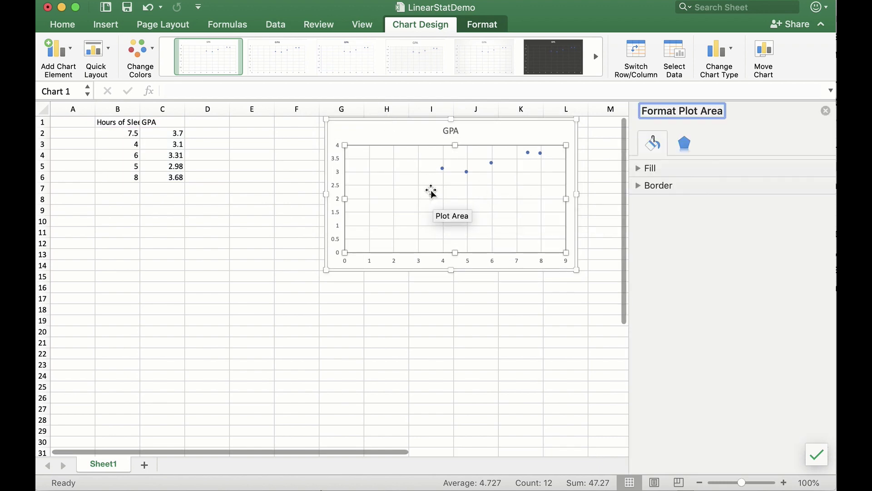
left_click(411, 136)
left_click(69, 65)
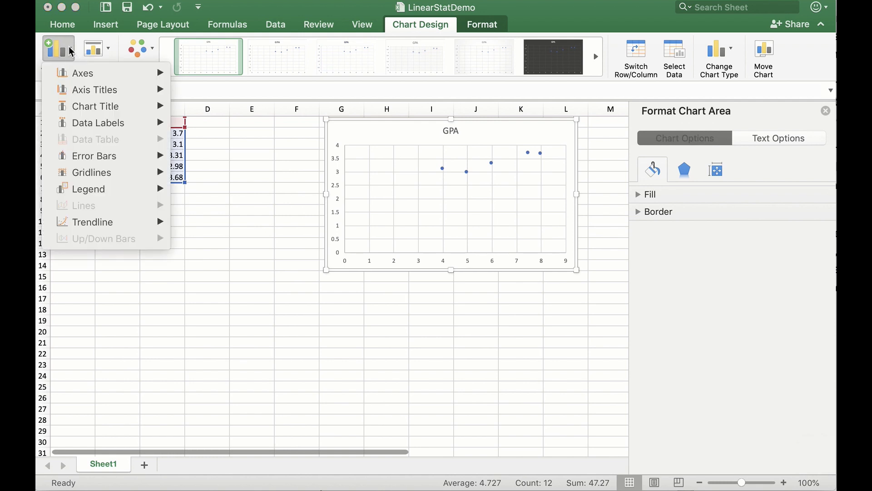
mouse_move(153, 223)
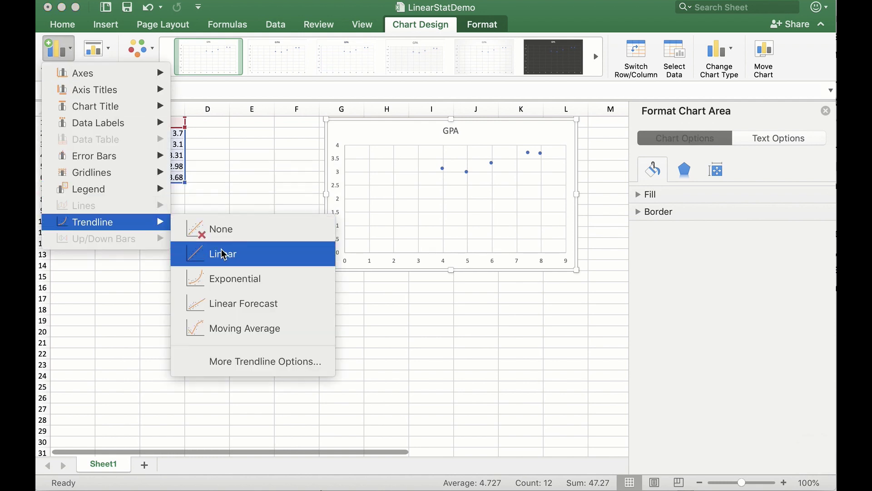
left_click(223, 253)
left_click(508, 159)
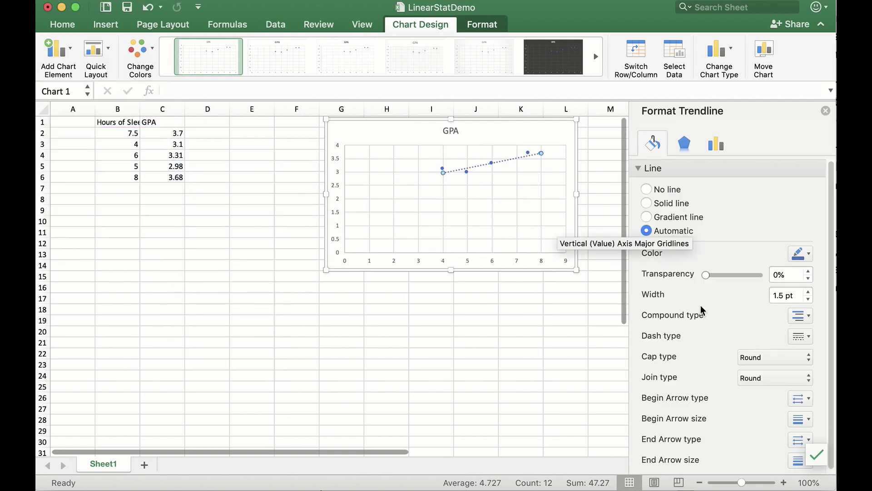
left_click(722, 146)
scroll(747, 292, "down", 2)
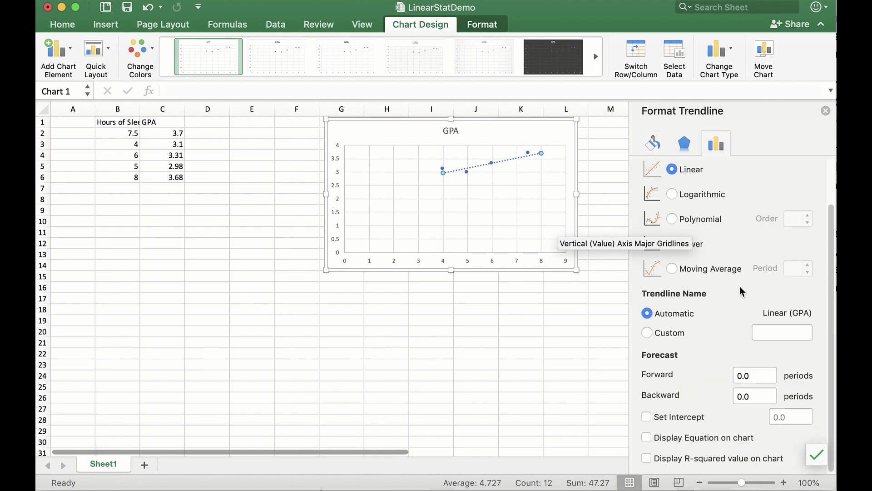
left_click(646, 437)
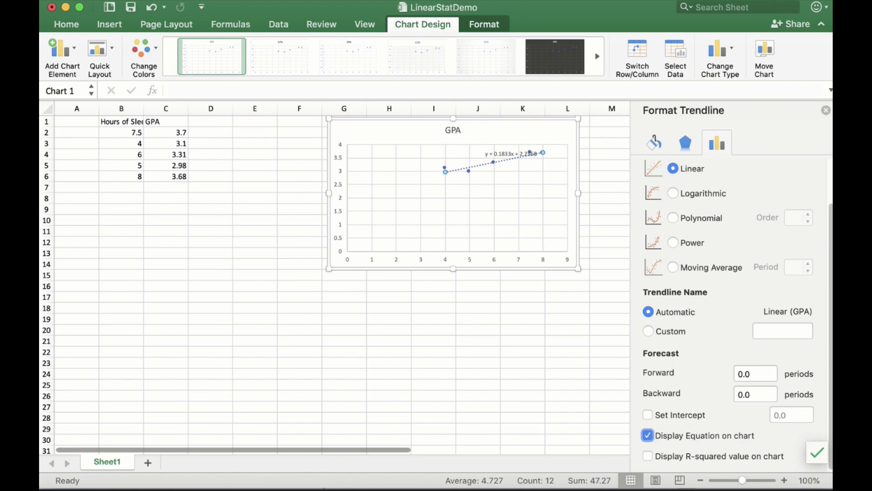
Enter =LINEST(C2:C6,B2:B6,TRUE,TRUE) as an array formula across B12:C16
left_click_drag(123, 243, 160, 291)
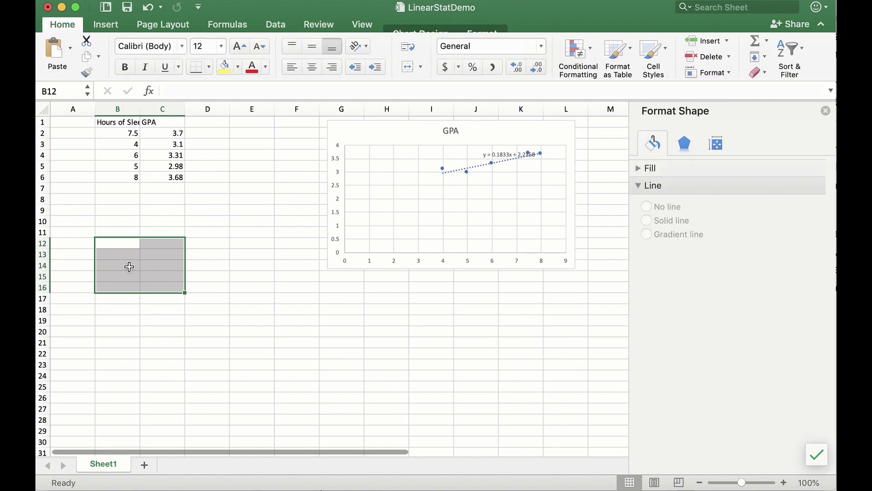
type("=")
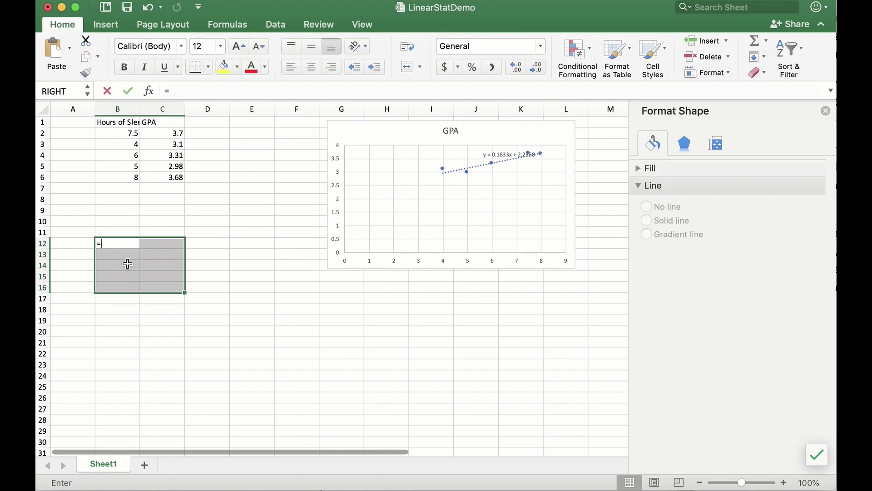
type("linest(")
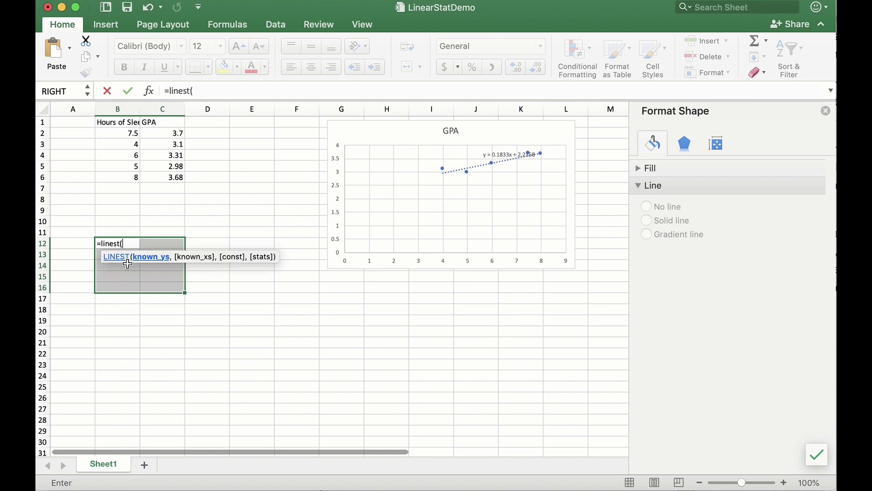
left_click_drag(175, 132, 168, 176)
type(",")
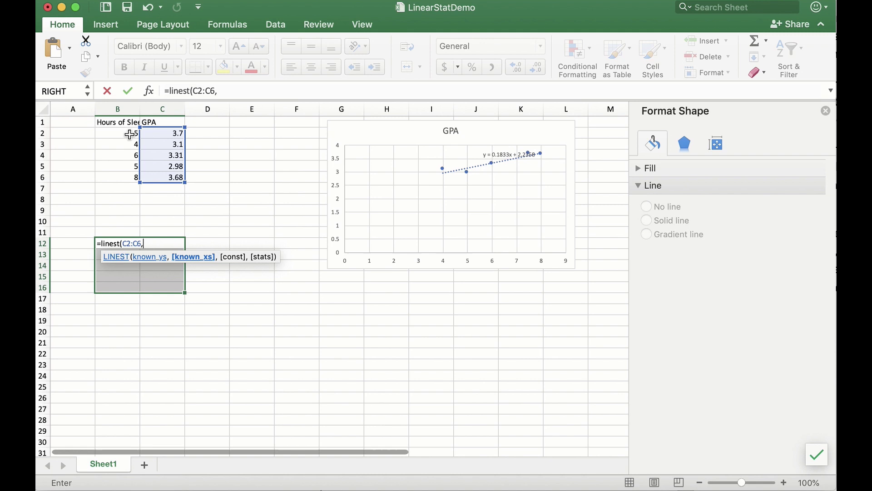
left_click_drag(130, 133, 116, 172)
type(",t")
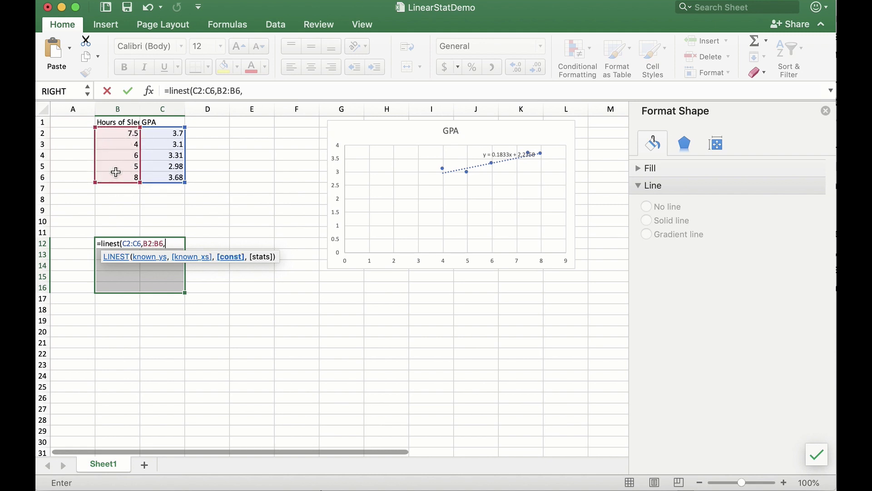
type("rue,")
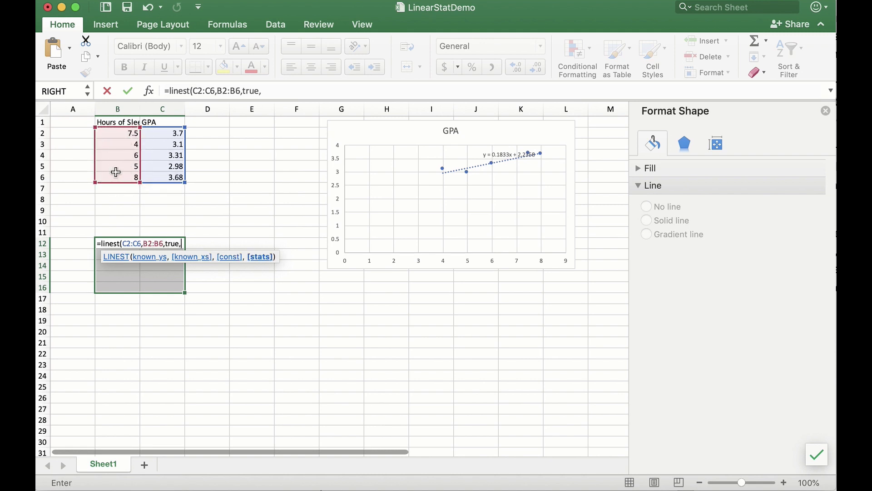
type("true)")
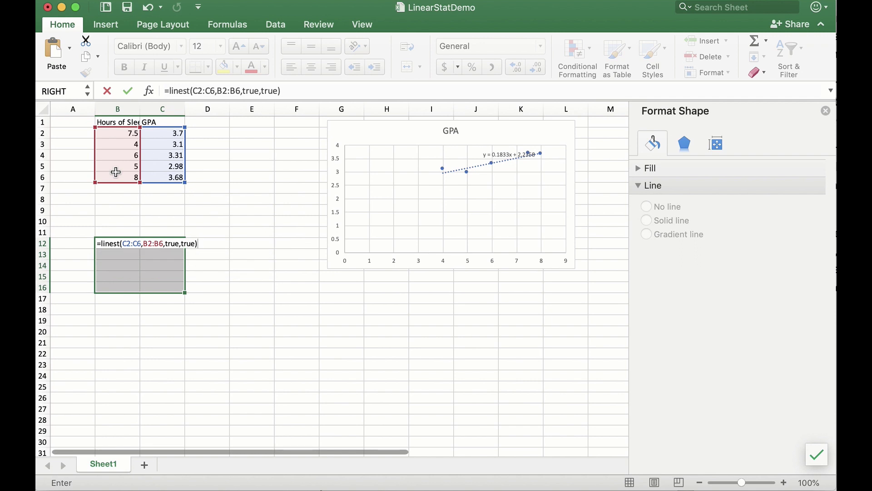
key("ctrl+shift+Return")
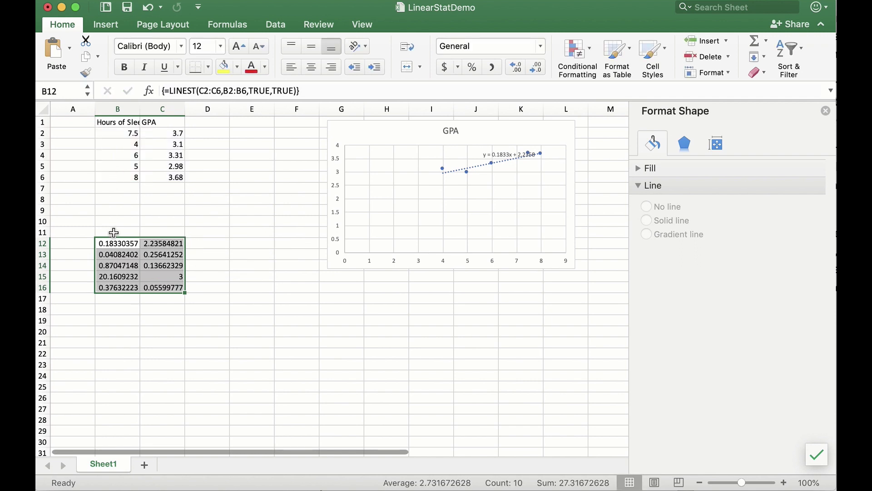
Label the LINEST output with Value, Slope, Intercept and Std Err headings
left_click(78, 243)
type("Value")
key("Up")
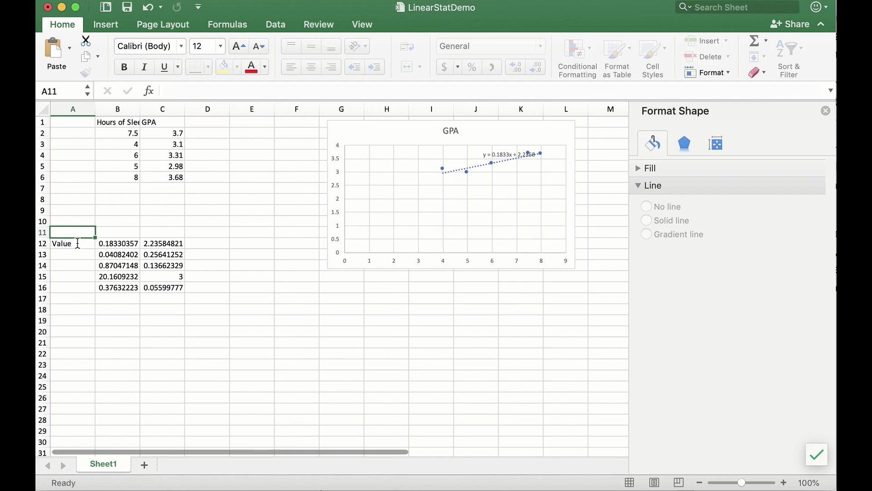
key("Right")
type("Slope")
key("Right")
type("Intercept")
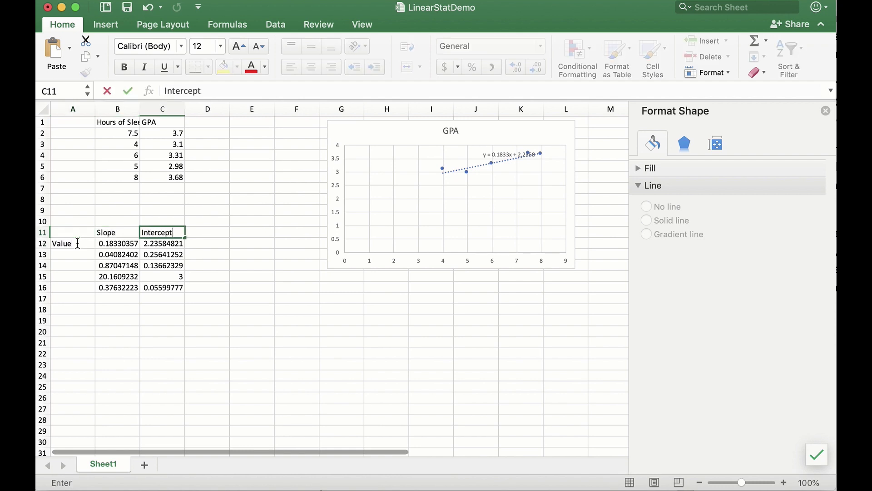
key("Down")
key("Down")
key("Left")
key("Left")
type("Std Err")
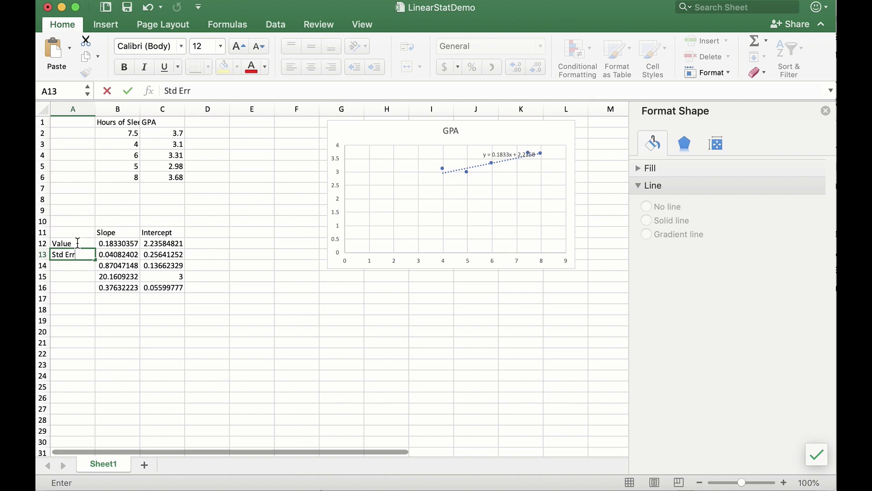
Add '<= Deg. Free.' and '<= ∑e_i^2' labels beside those LINEST values
left_click(201, 275)
type("<= Deg. Free.")
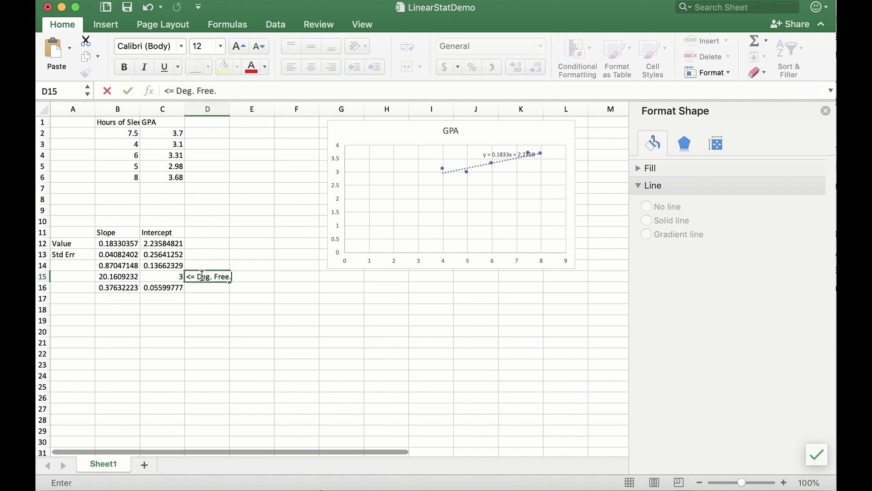
key("Return")
type(",")
key("BackSpace")
type("<=")
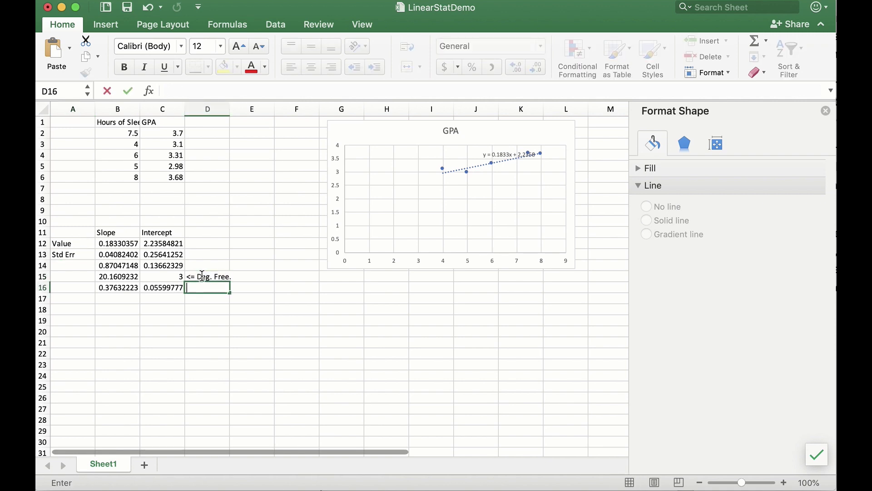
type(" ∑e_i^2")
key("Return")
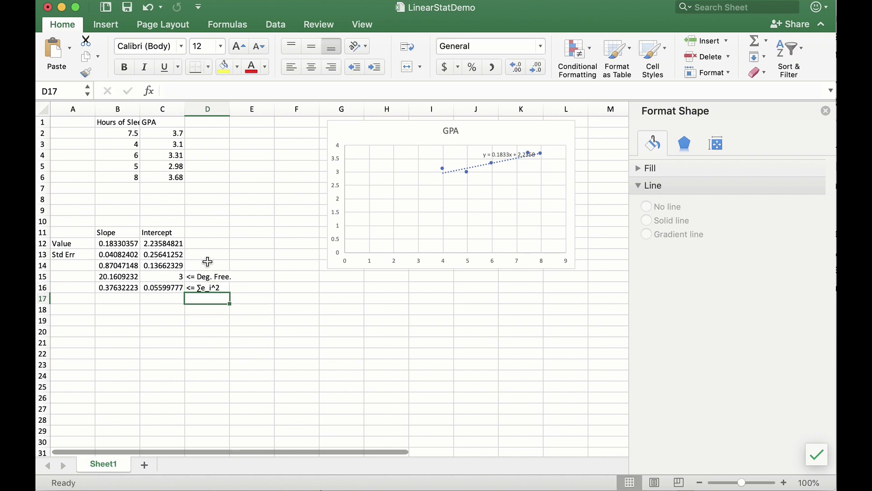
Label E10 'Conf Dev' and E11 't', and enter 80% in F10
left_click(251, 223)
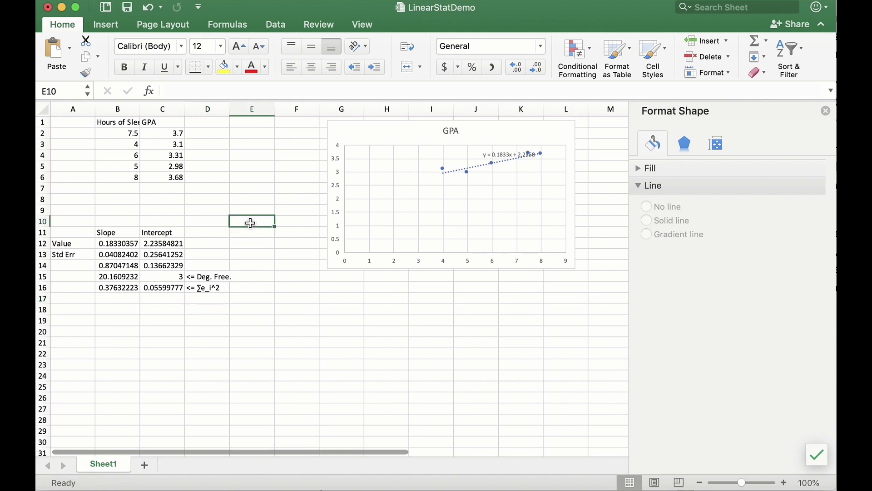
type("Conf Dev")
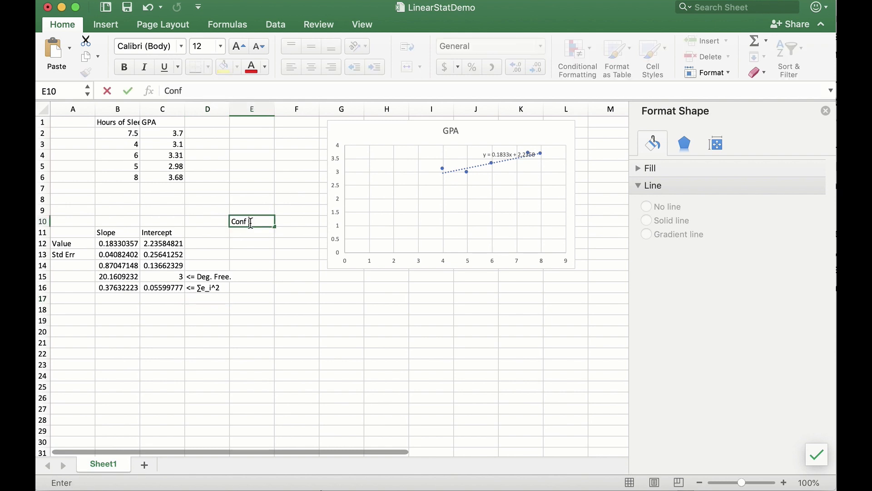
key("Return")
type("t")
key("Right")
key("Up")
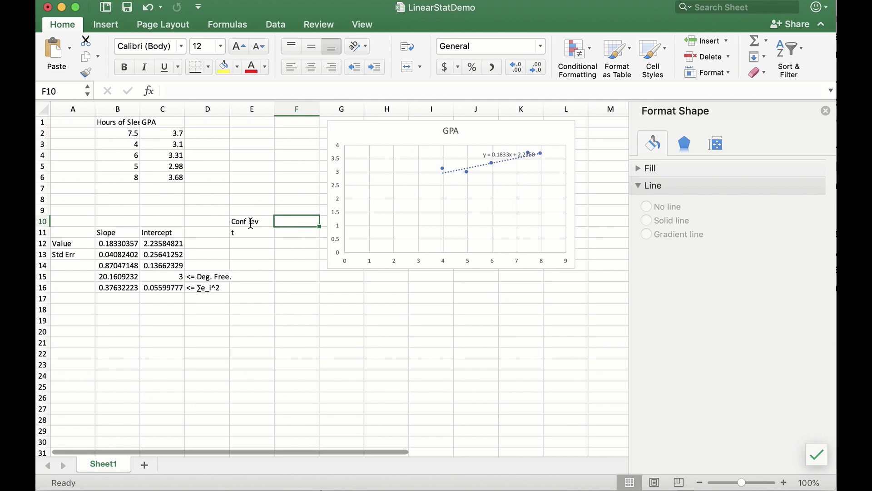
type("80%")
key("Return")
Compute the t critical value in F11 with =T.INV.2T((1-F10),C15)
type("=")
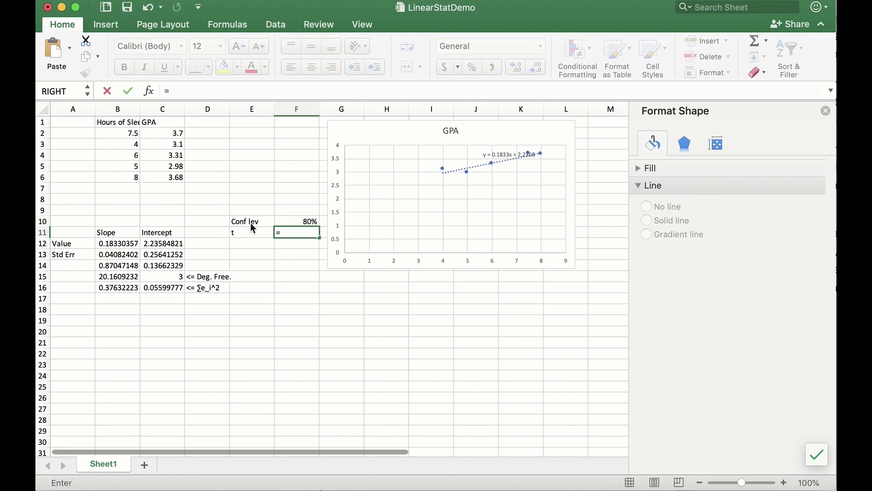
type("t.inv.2t((1-")
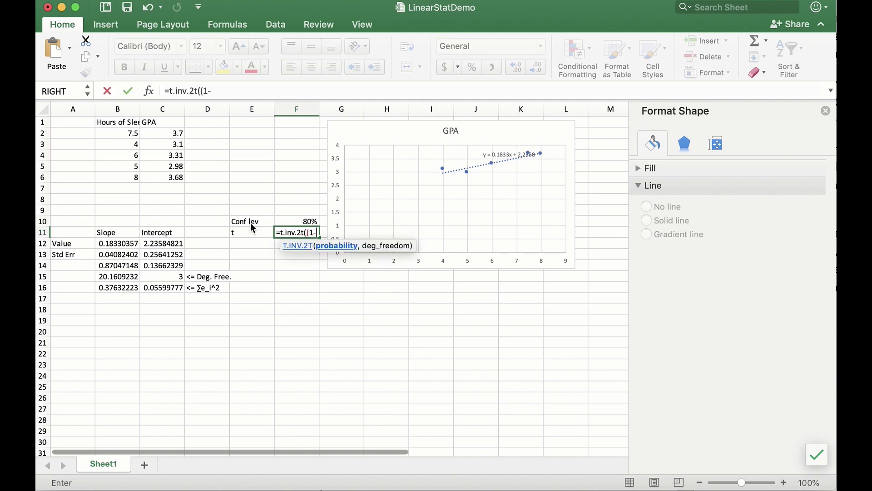
key("Up")
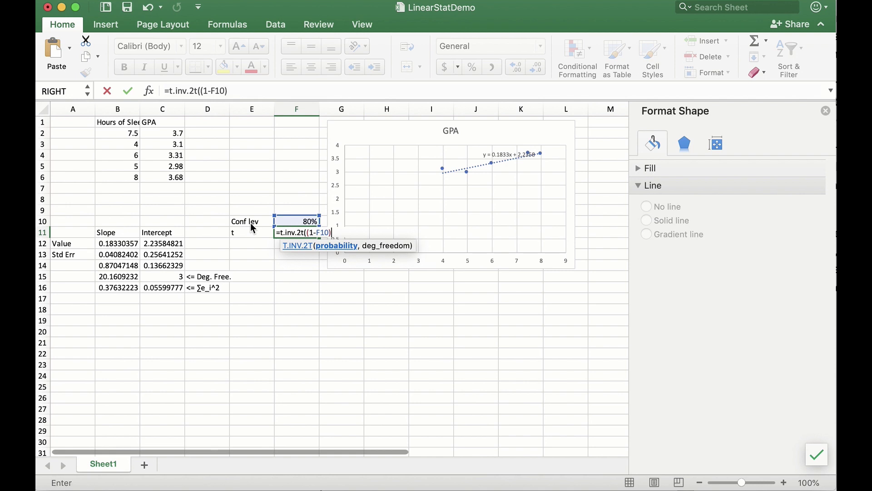
type("),")
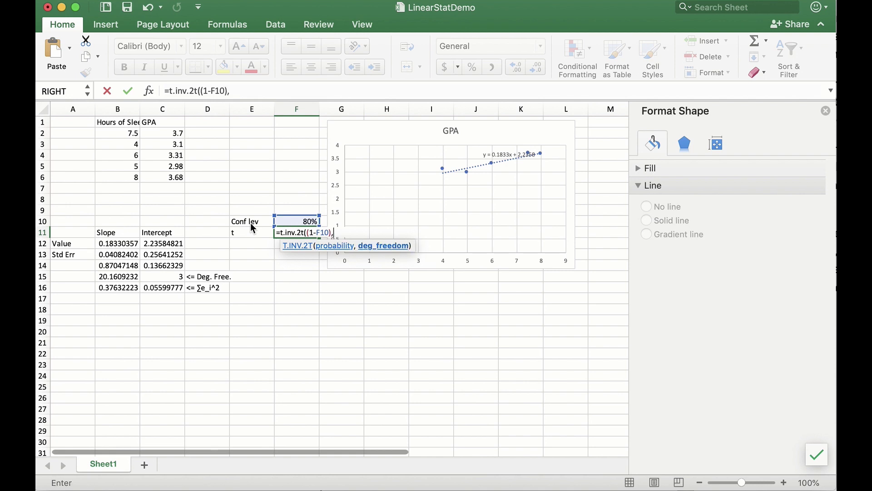
left_click(178, 276)
key("Return")
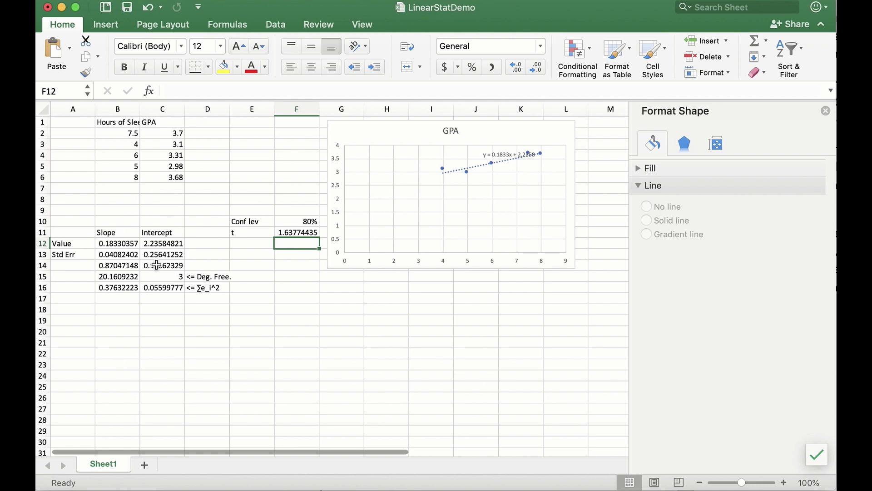
Label A17 'Lambda' and fill =$F$11*B13 across B17:C17
left_click(73, 299)
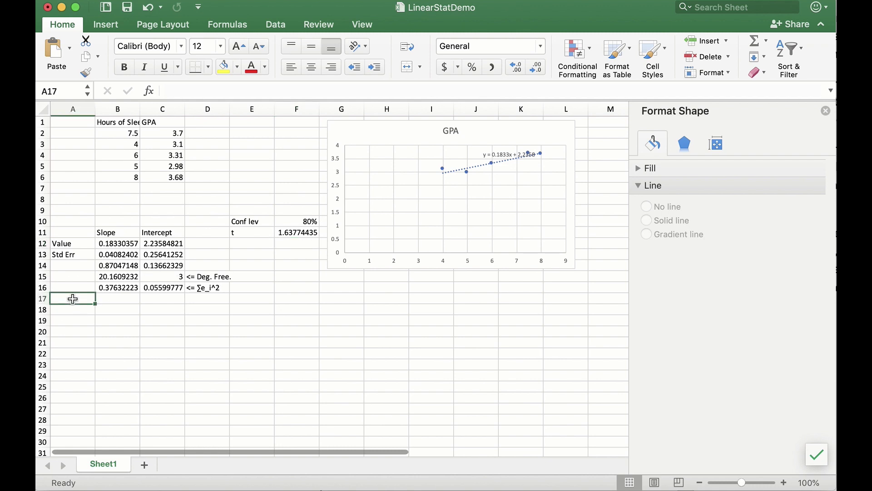
type("Lambda")
key("Tab")
type("=")
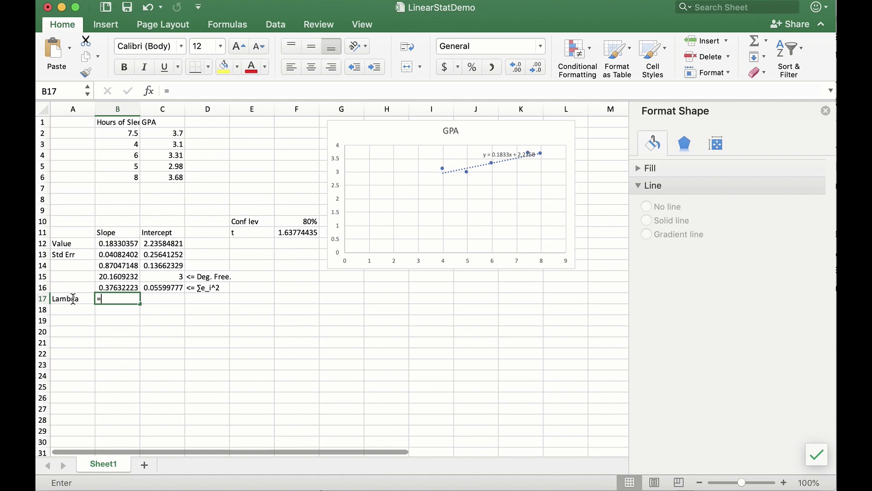
left_click(287, 235)
key("super+t")
type("*")
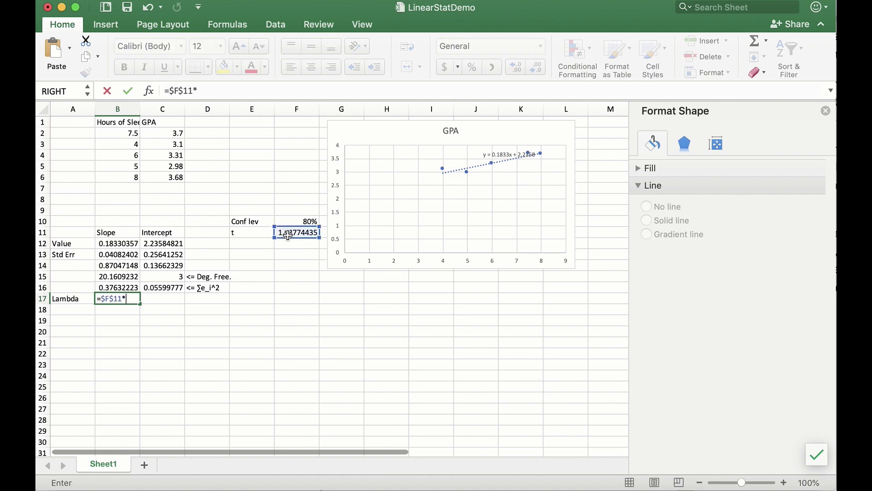
left_click(117, 256)
key("Return")
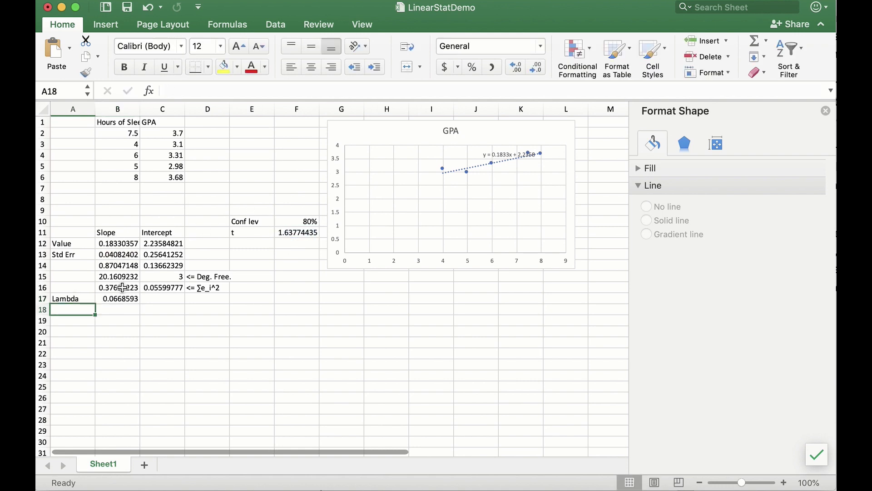
left_click(120, 299)
left_click_drag(140, 304, 170, 300)
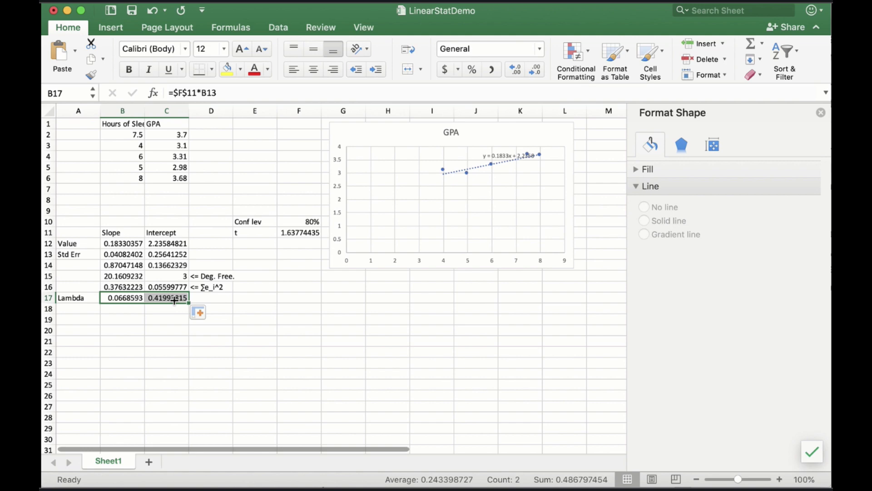
Label A7:A9 as ∑, Count and Mean
left_click(79, 191)
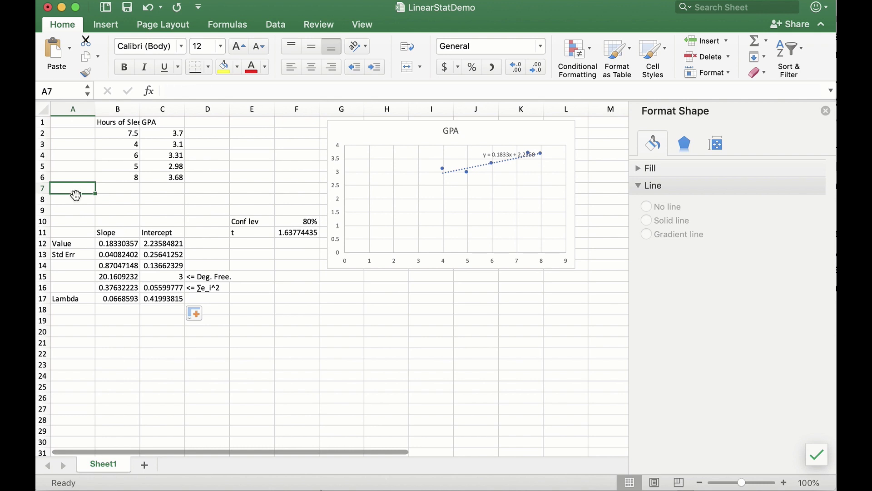
type("∑")
key("Return")
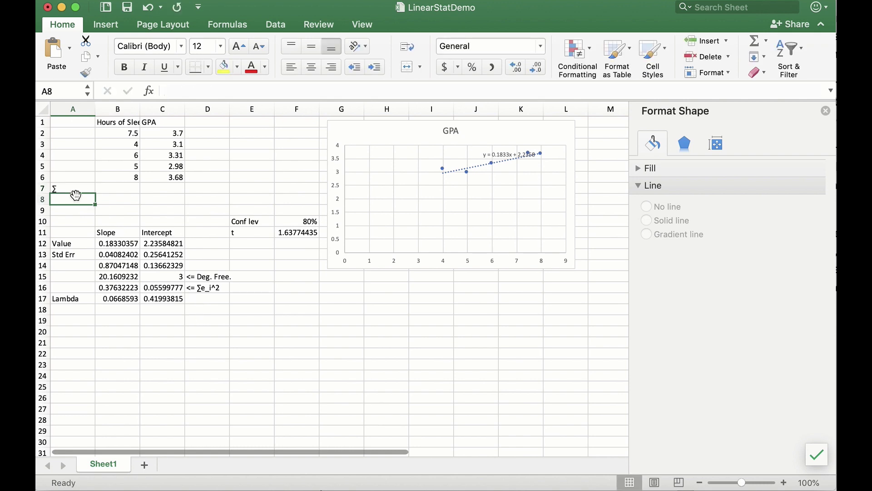
type("Count")
key("Return")
type("Mean")
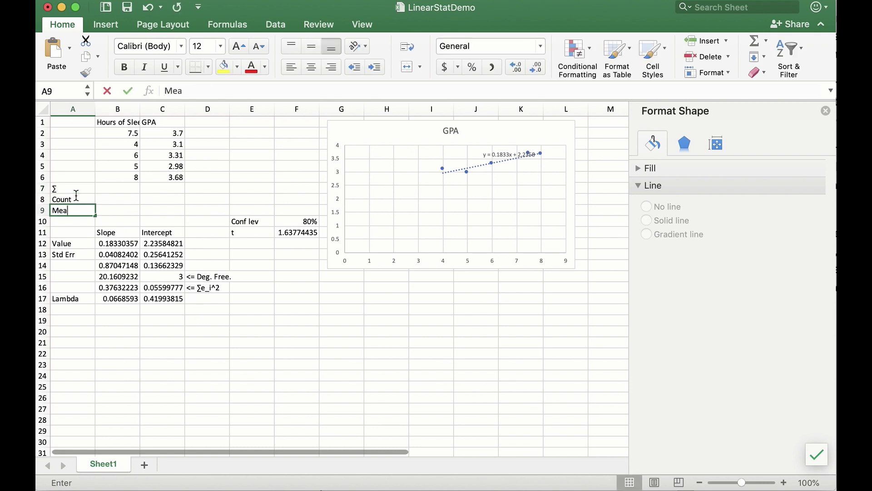
key("ctrl+Return")
Enter SUM, COUNT and AVERAGE of B2:B6 in B7:B9
key("Up")
key("Up")
key("Right")
type("=sum(")
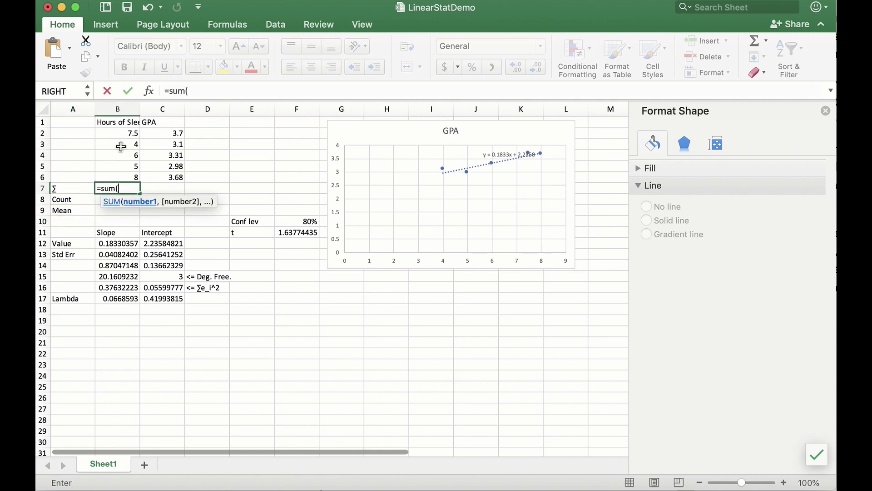
left_click_drag(122, 134, 119, 177)
key("Return")
type("=count(")
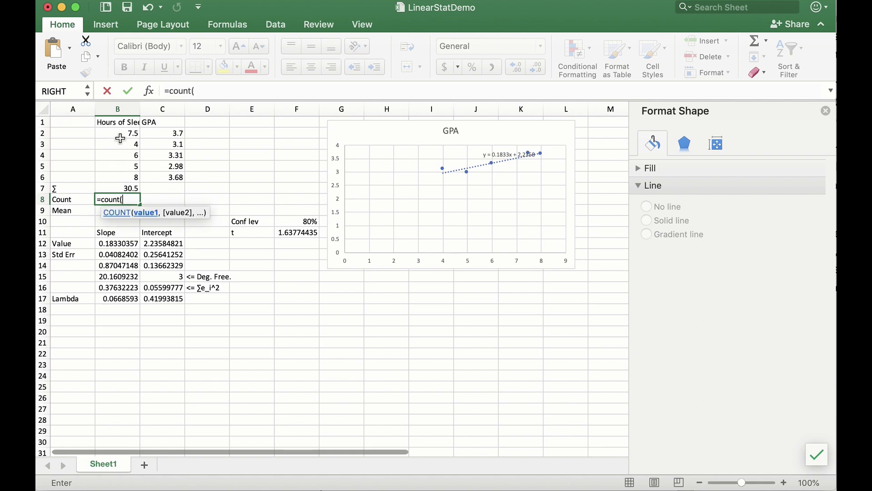
left_click_drag(121, 135, 124, 177)
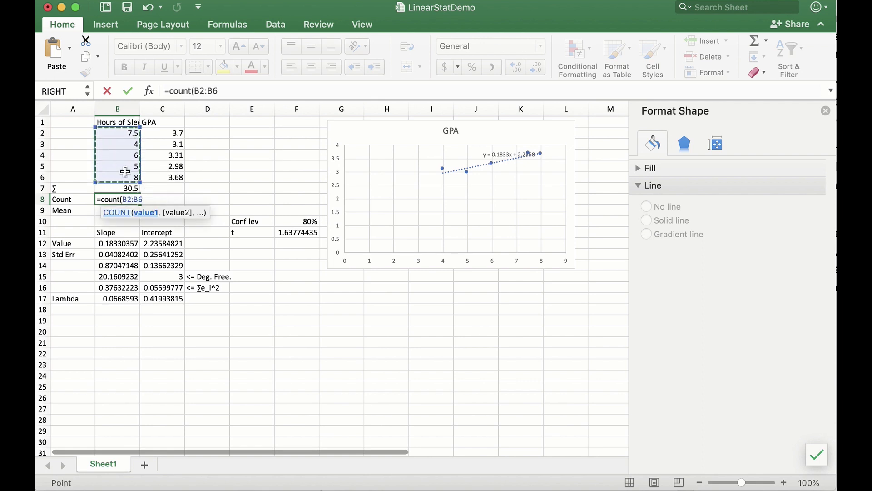
key("Return")
type("=average(")
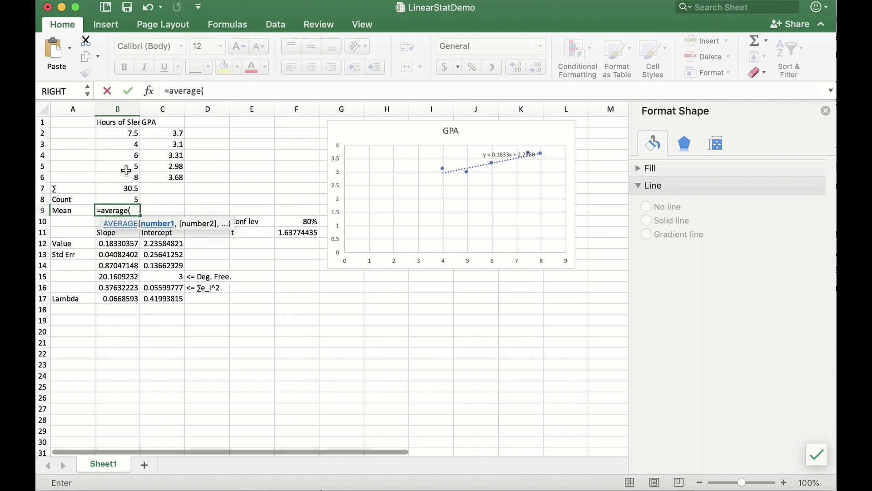
left_click_drag(121, 134, 128, 176)
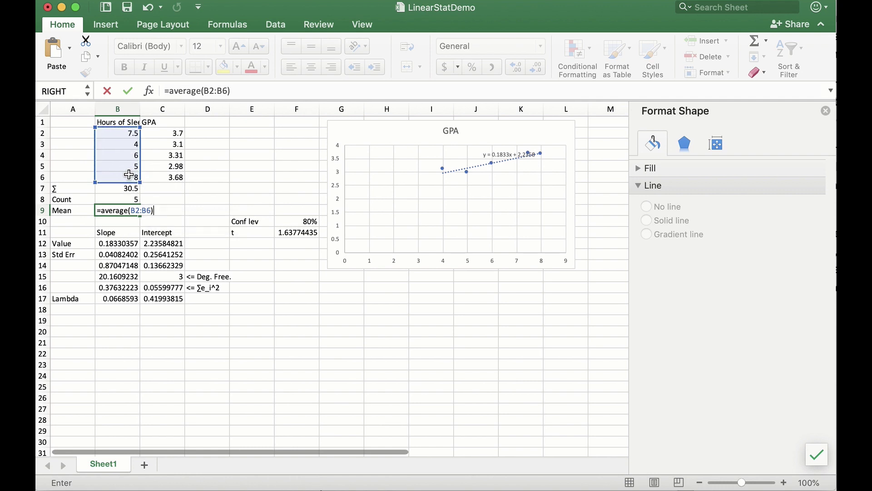
key("Return")
Fill the sum, count and mean formulas right into the GPA column
key("Up")
left_click(129, 191)
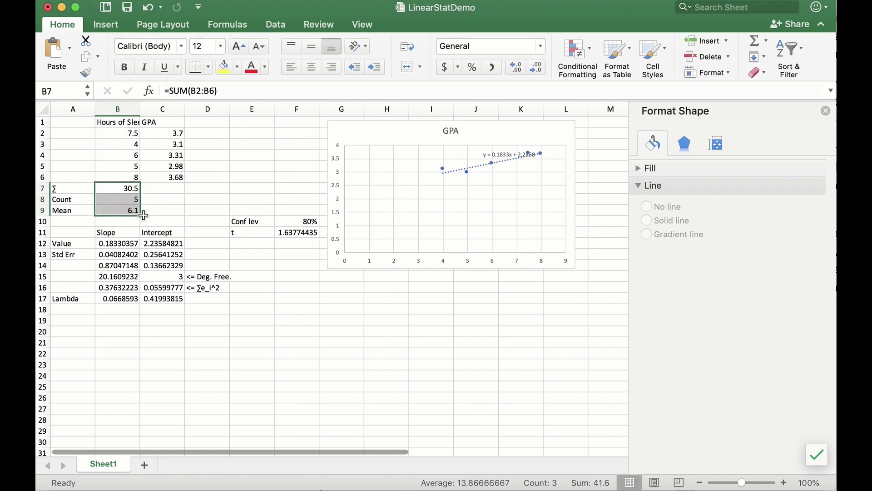
left_click(164, 219)
left_click_drag(113, 188, 174, 213)
Add a (xi-xbar)^2 header in D1 and enter =(B2-$B$9)^2 in D2
left_click(207, 121)
type("(")
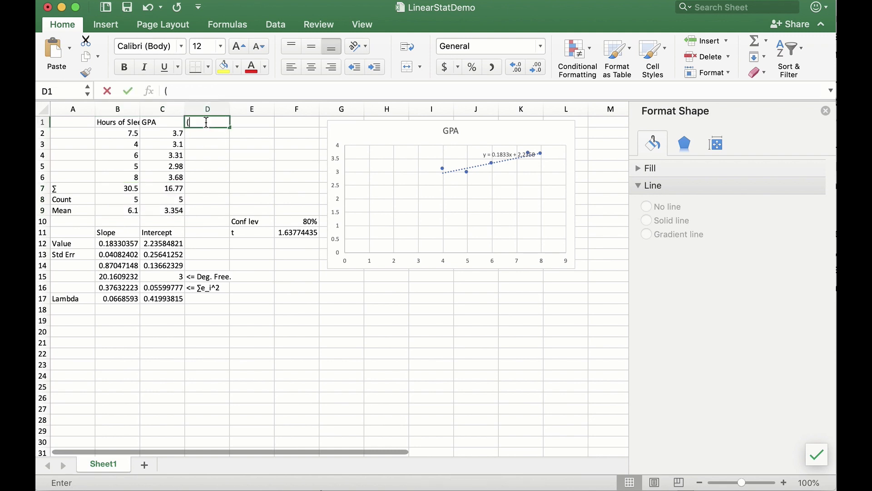
type("xi-xbar)^2")
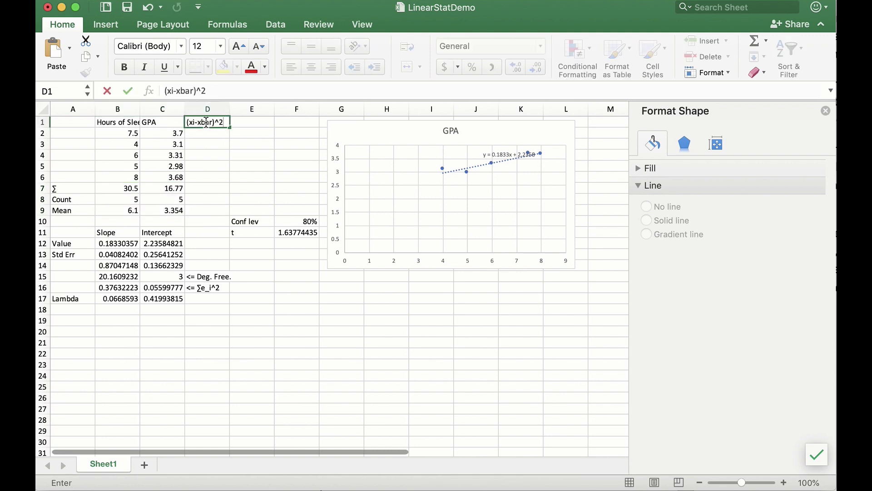
key("Return")
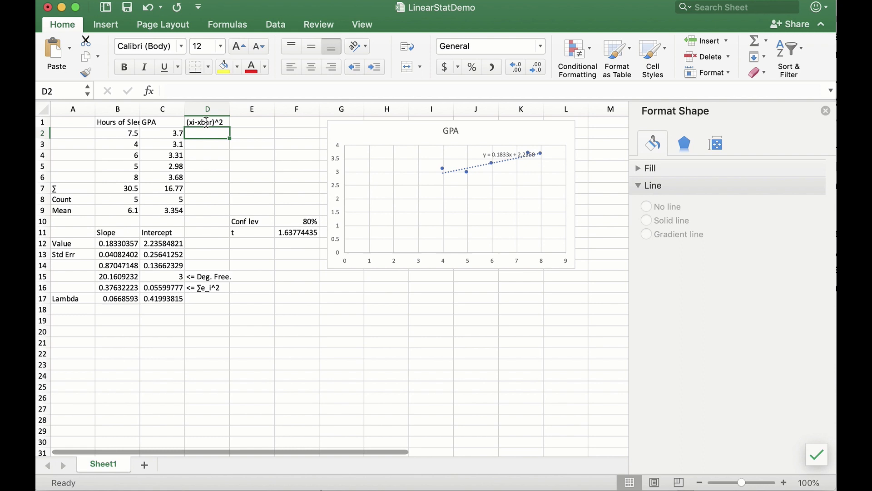
type("=(")
left_click(122, 136)
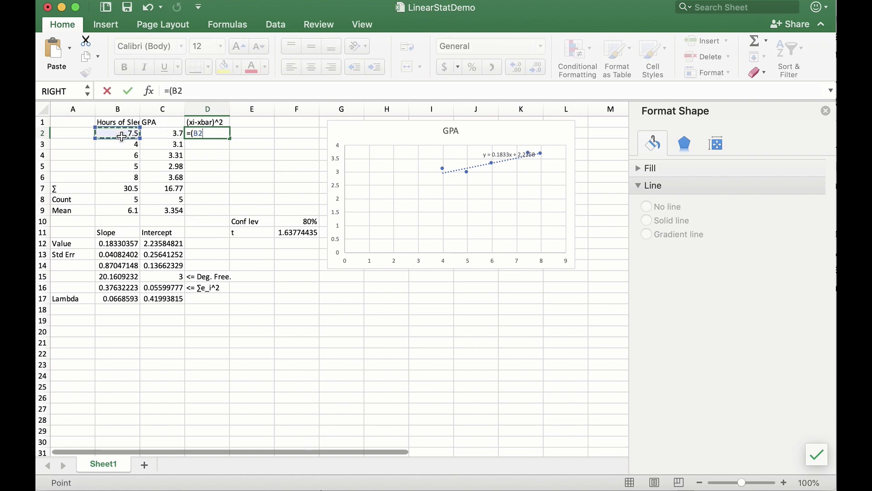
type("-")
left_click(121, 212)
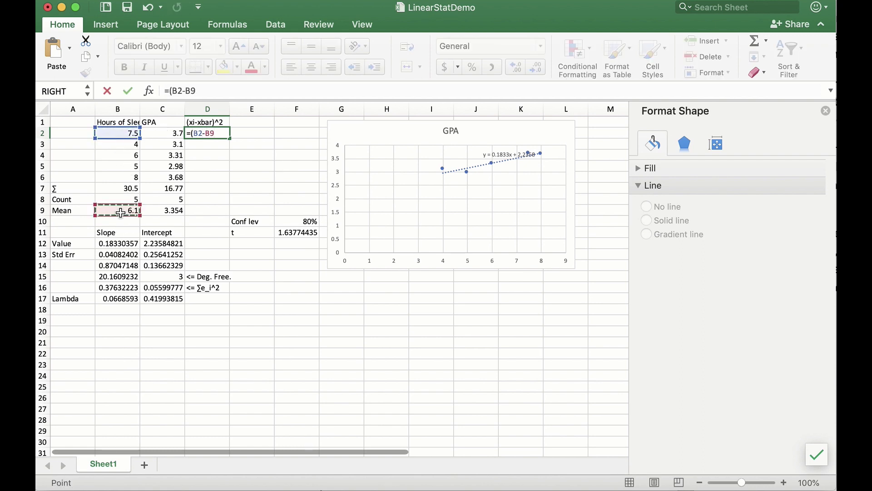
key("F4")
type(")^2")
key("Return")
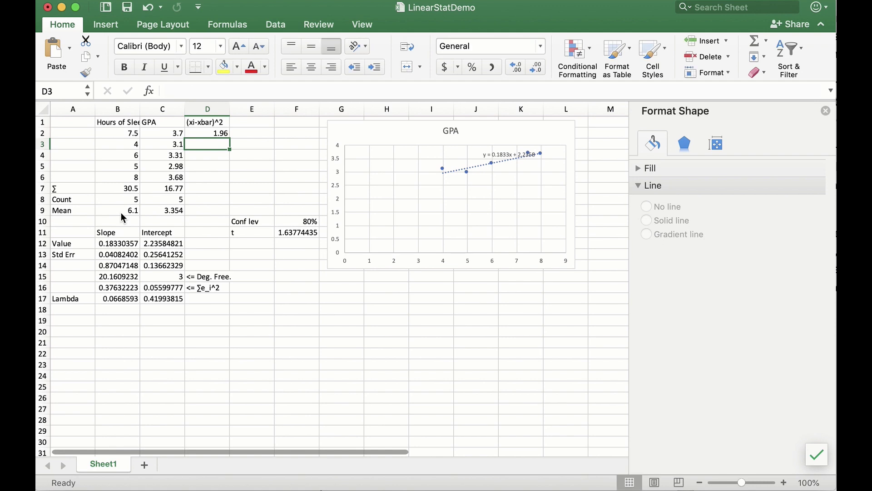
Fill the squared-deviation formula down to D6 and select C7's sum for column D
left_click(203, 133)
left_click_drag(230, 138, 213, 190)
left_click(168, 188)
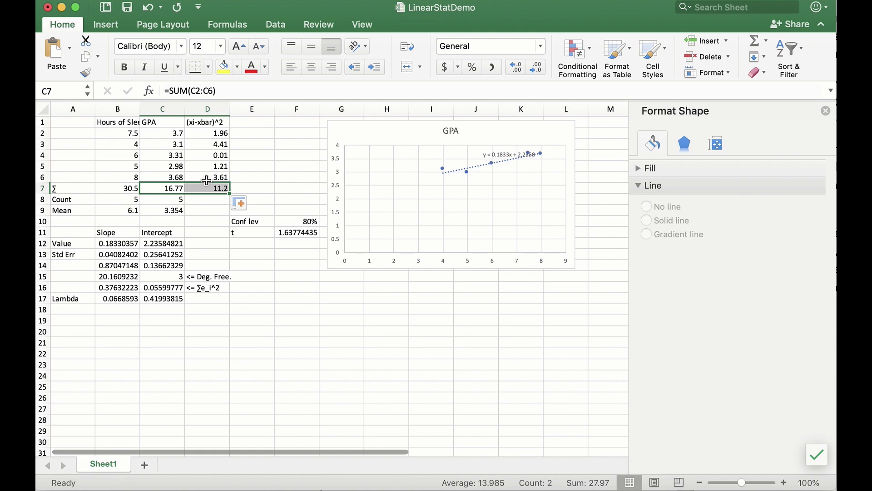
Label E9 'RMSE (S_e)' and compute =SQRT(C16/C15) in F9, giving 0.13662329
left_click(253, 209)
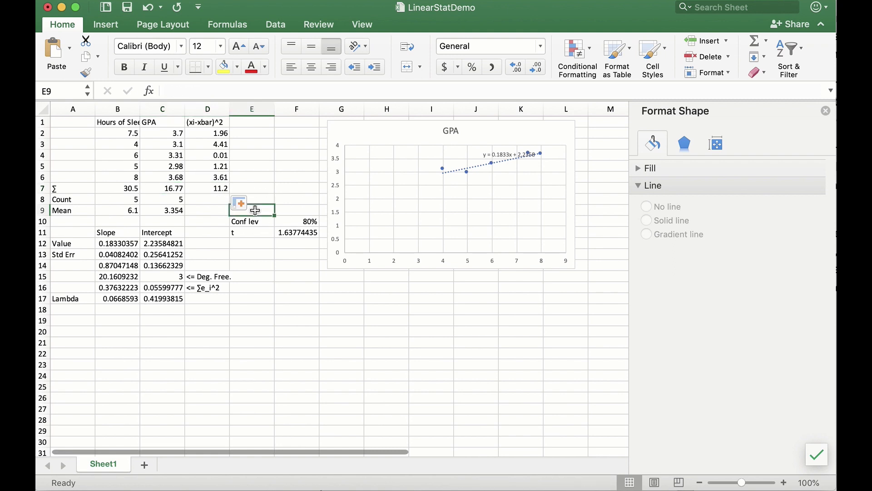
type("RMSE (S_e")
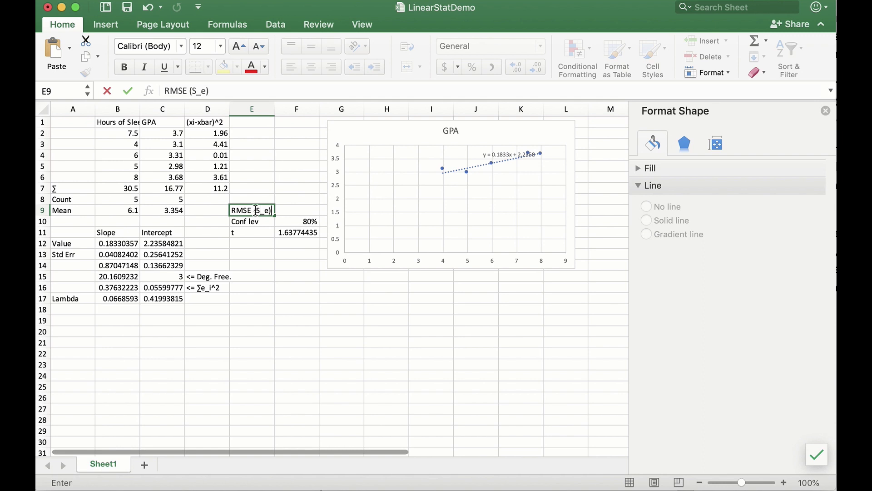
key("Return")
key("Up")
key("Right")
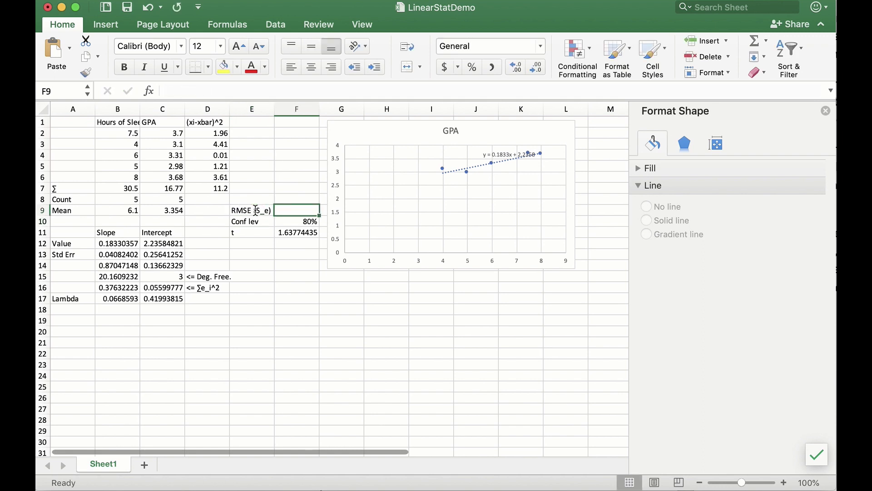
type("=sqr")
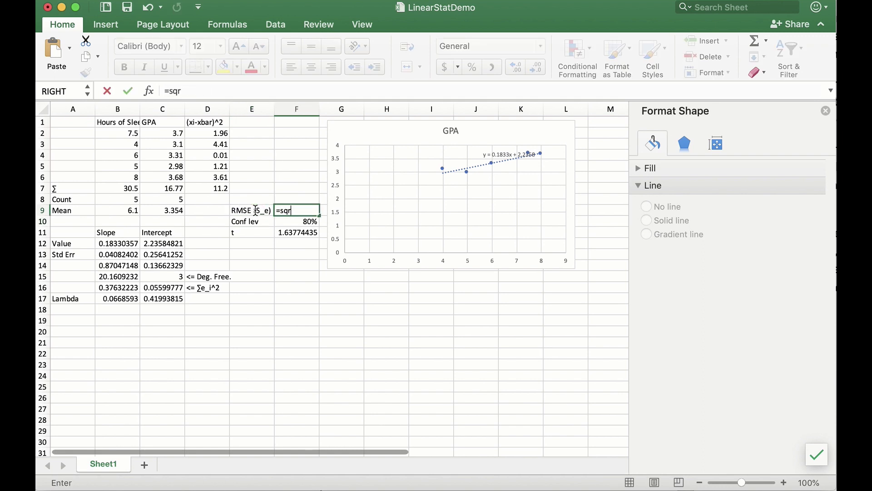
type("t(")
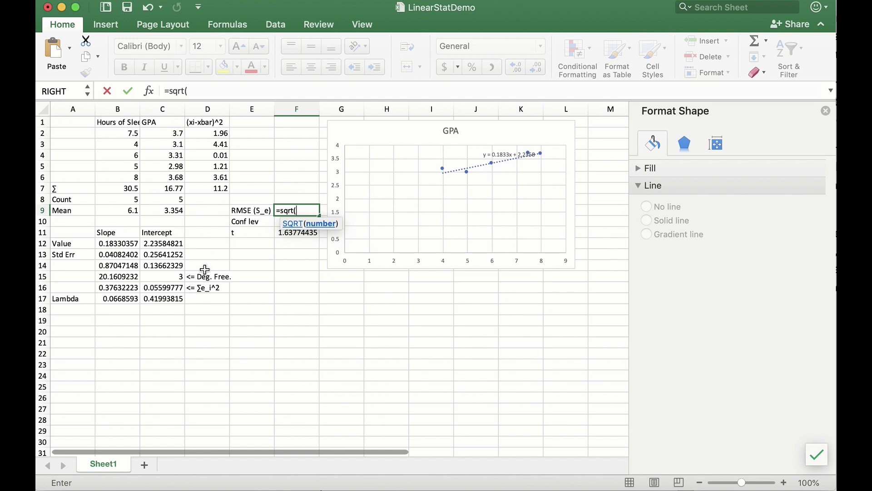
left_click(165, 288)
type("/")
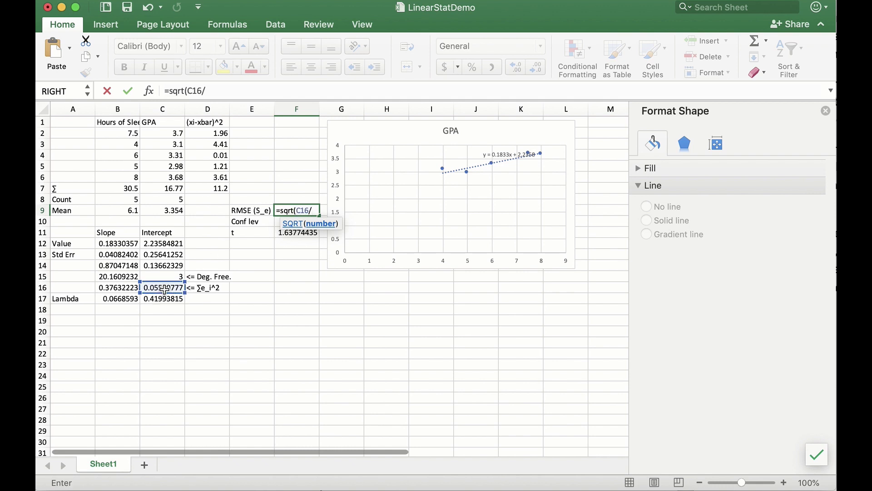
left_click(166, 276)
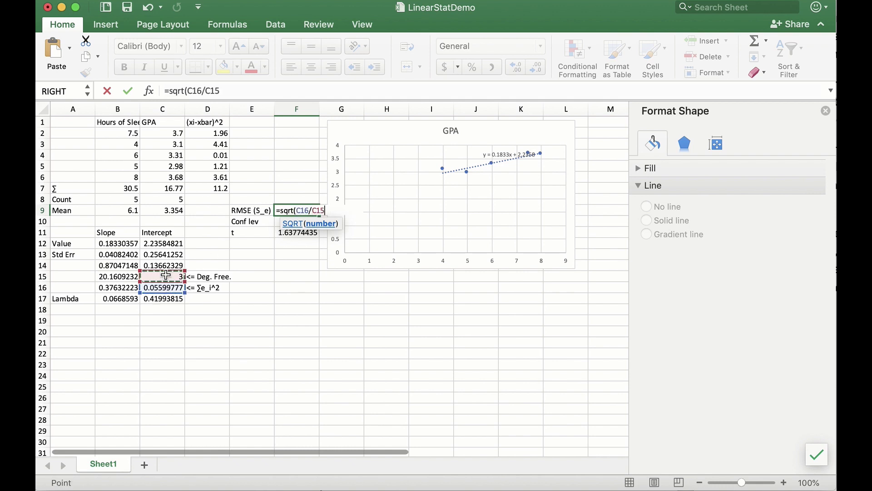
type(")")
key("Return")
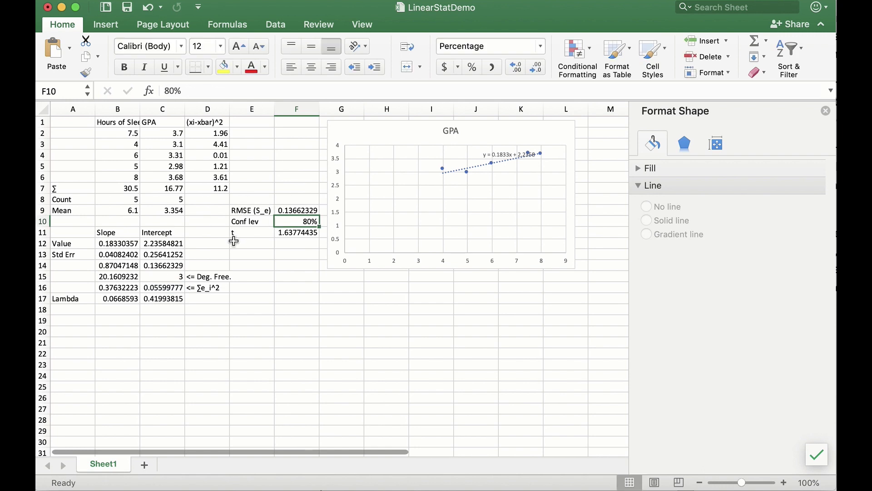
Head A19 'Data Range' and fill A20:A28 with 4 to 8 in 0.5 steps
left_click(70, 322)
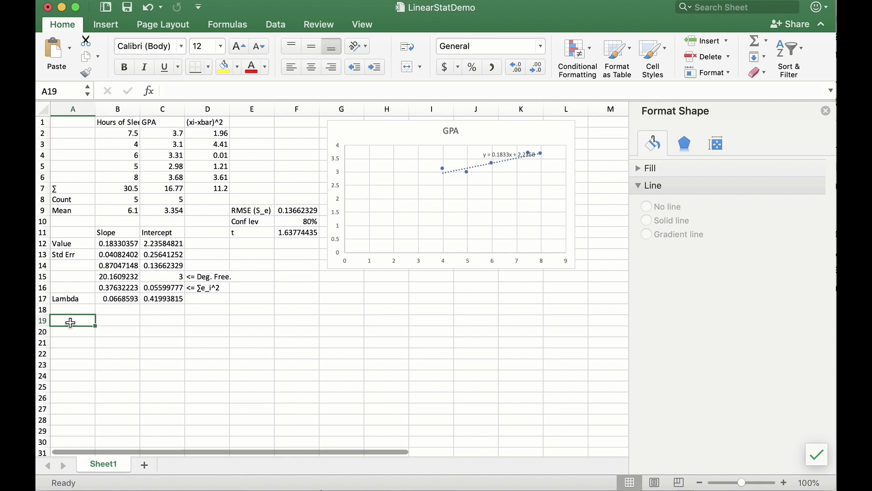
type("Data Range")
key("Return")
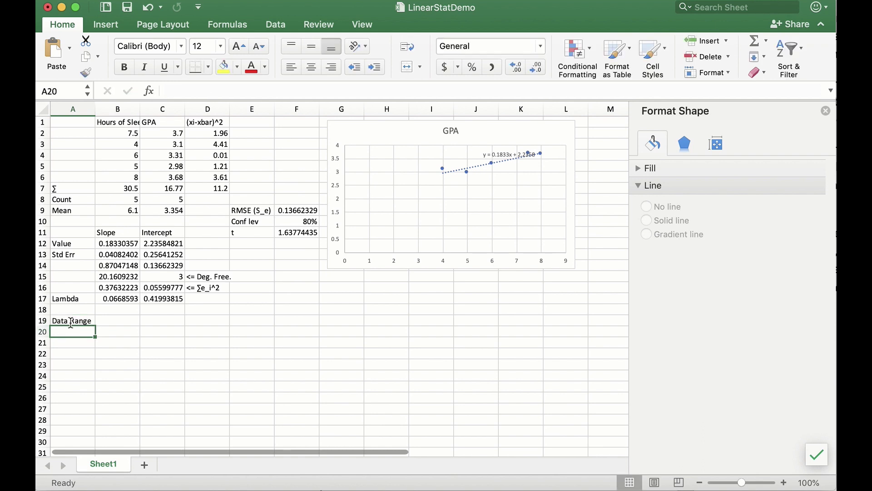
type("4")
key("Return")
type("4.5")
key("Return")
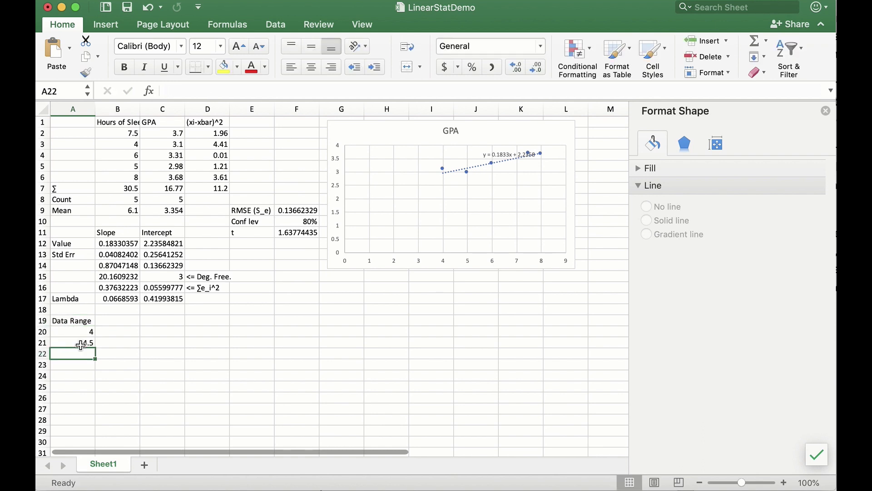
left_click(72, 336)
left_click_drag(73, 338, 95, 422)
Add headings Best Fit, Func High, Func Low, Data High, Data Low in B19:F19
left_click(115, 322)
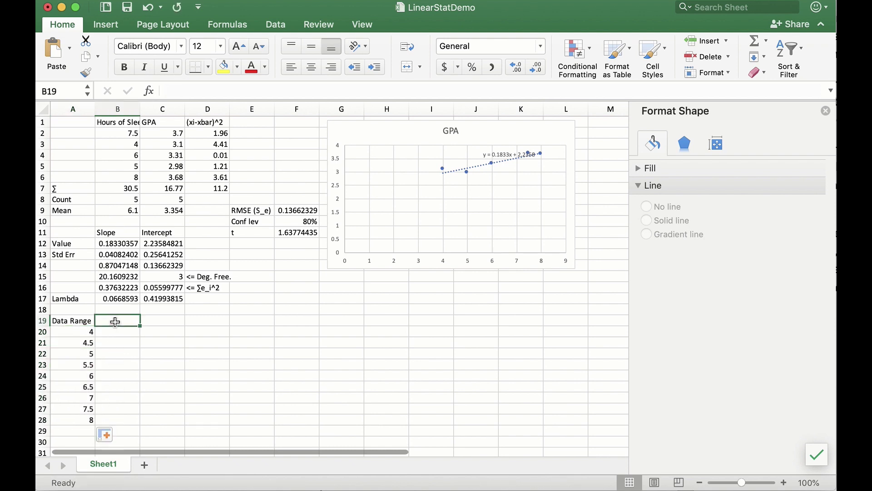
type("Best Fit")
key("Tab")
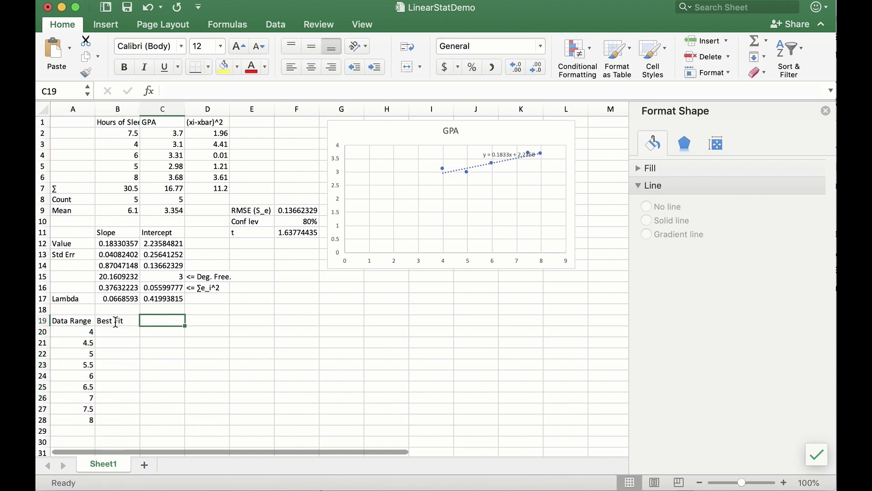
type("Func High")
key("Tab")
type("Func")
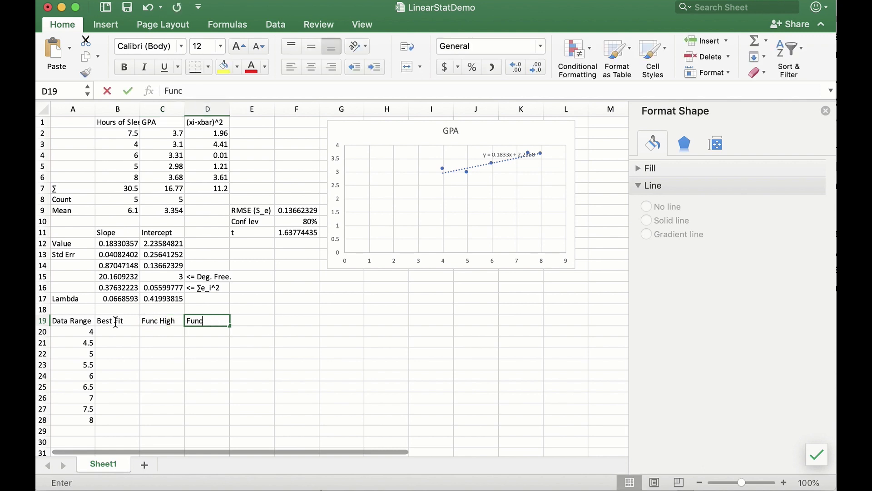
type(" Low")
key("Tab")
type("Data High")
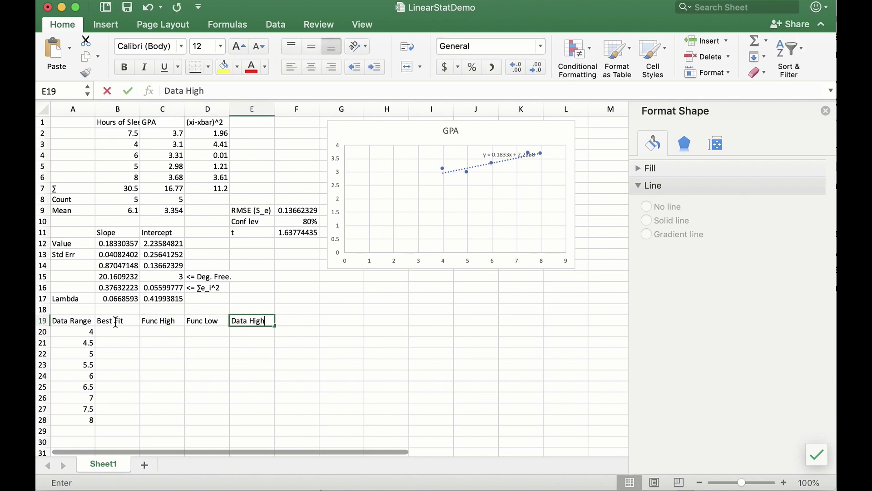
key("Tab")
type("Data")
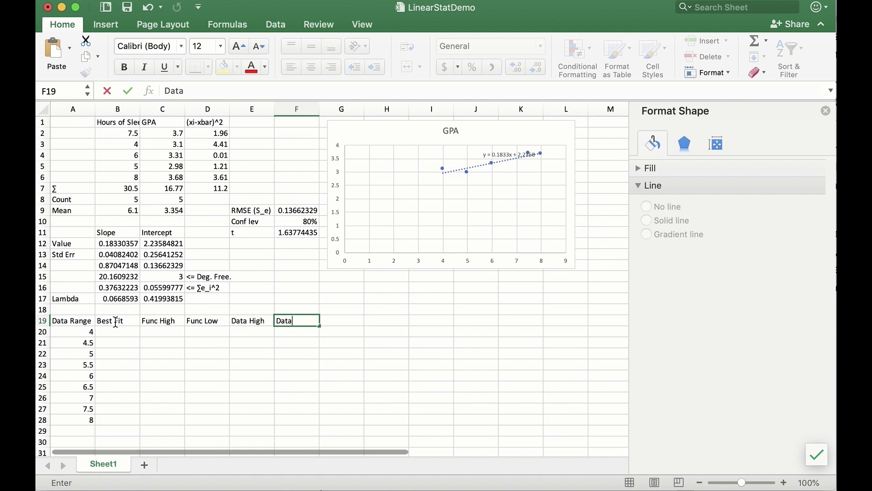
type(" Low")
key("Return")
Enter =A20*$B$12+$C$12 in B20 and fill it down to row 28
type("=")
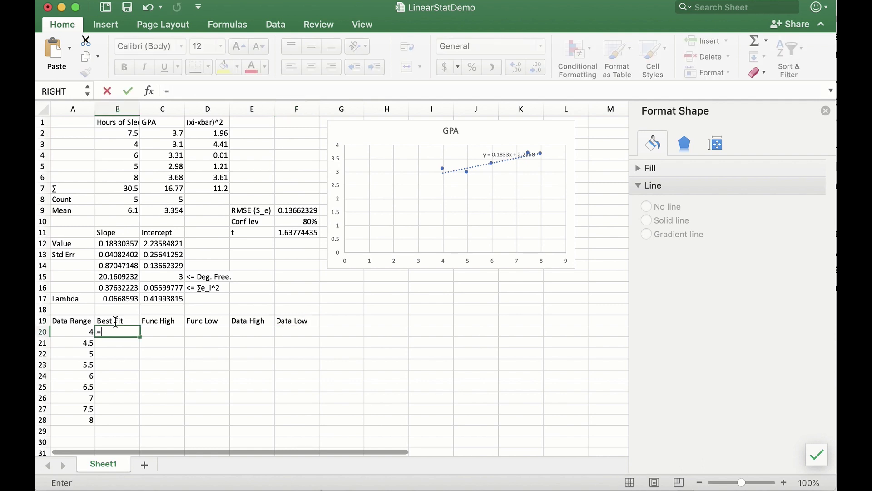
left_click(79, 334)
type("*")
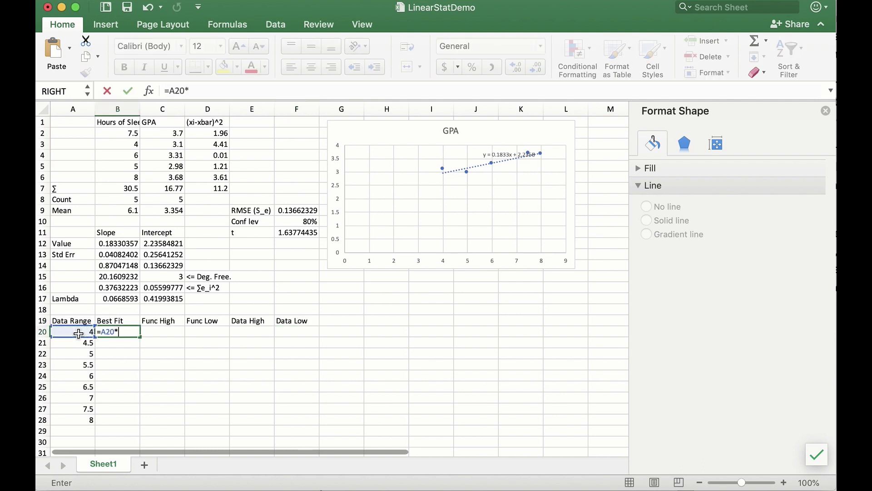
left_click(121, 245)
key("F4")
type("+")
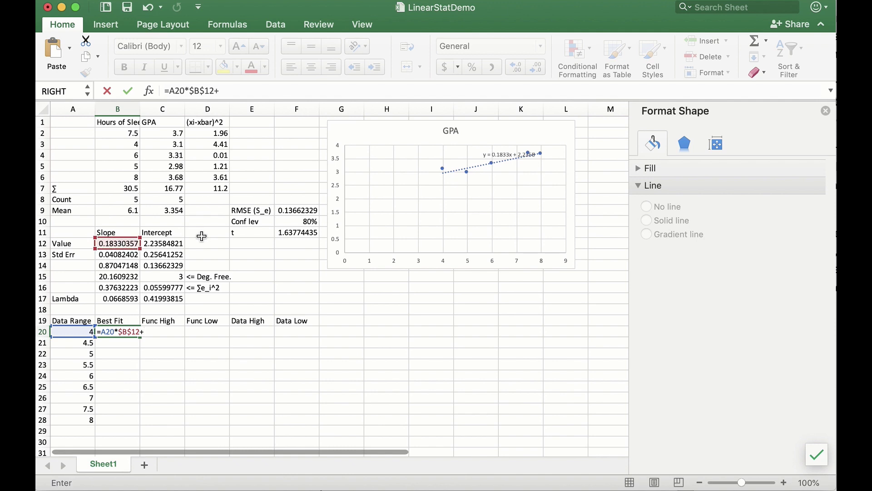
left_click(161, 244)
key("F4")
key("Return")
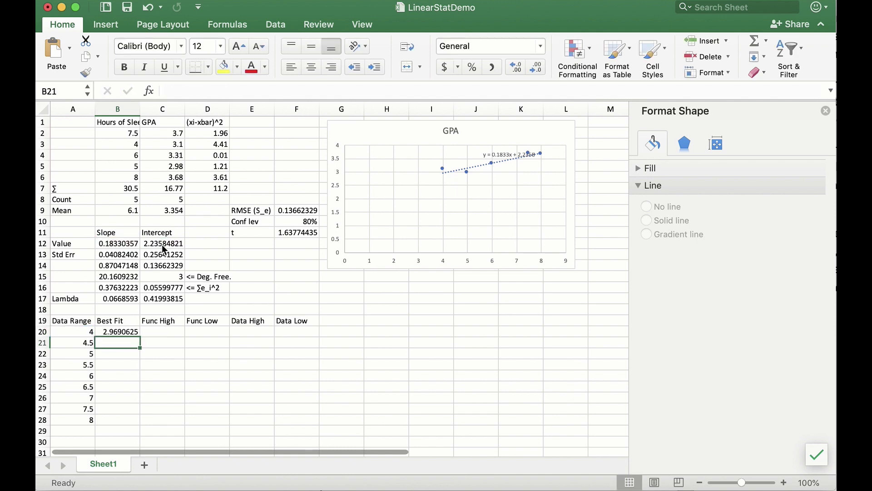
left_click(115, 333)
left_click_drag(140, 337, 139, 421)
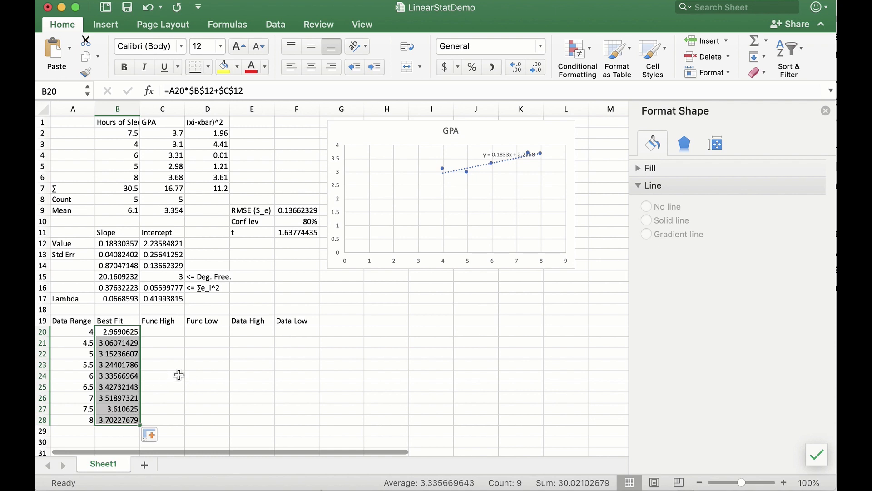
Begin C20's formula as =$B20+$F$11*$F$9*SQRT(1/$B$8 with locked references
left_click(159, 333)
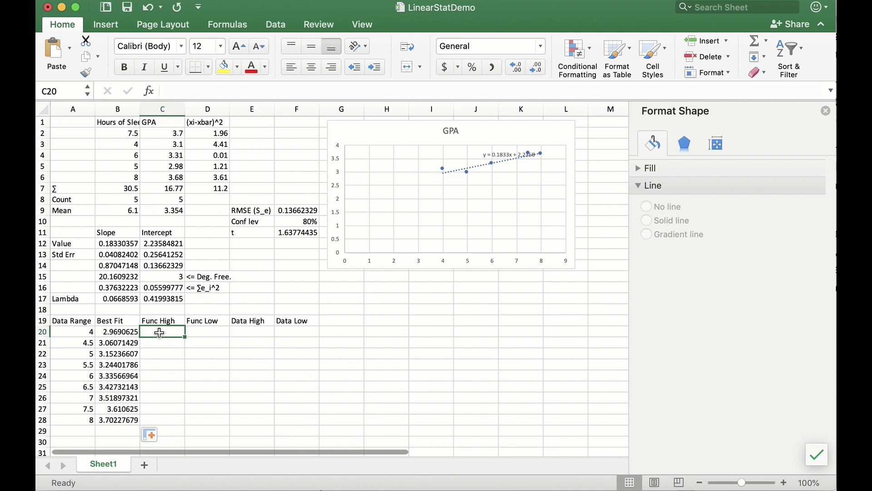
type("=")
left_click(109, 332)
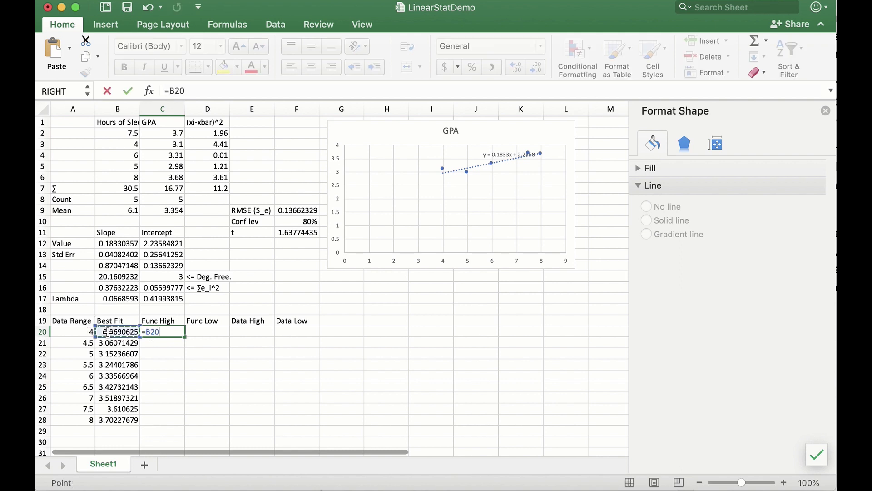
key("F4")
key("F4")
key("F4")
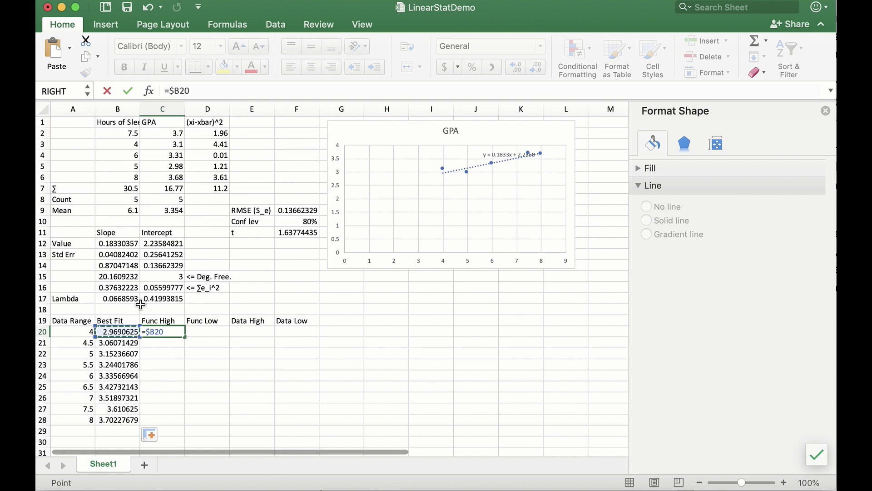
type("+")
left_click(287, 232)
key("F4")
type("*")
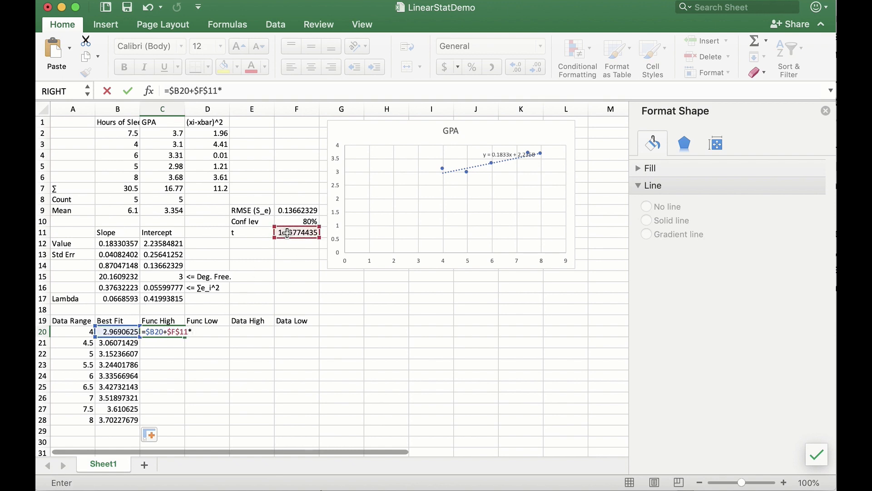
left_click(295, 210)
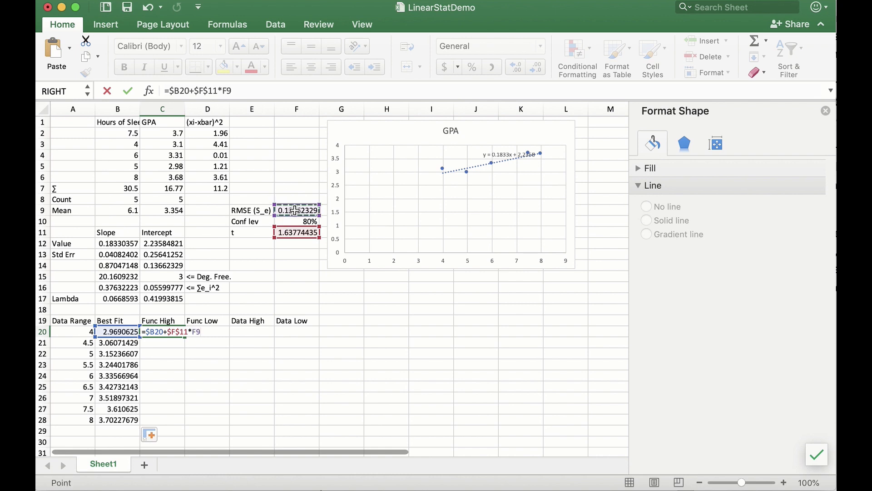
key("F4")
type("*sqrt(")
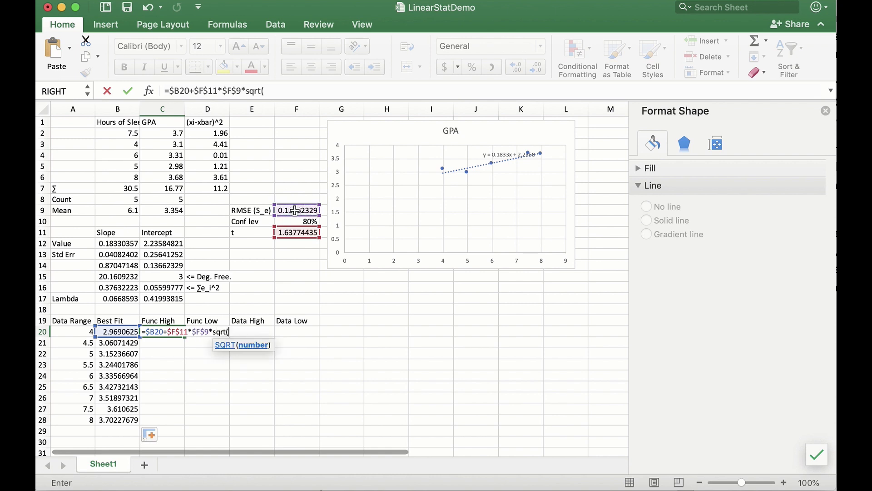
type("1/")
left_click(122, 199)
key("F4")
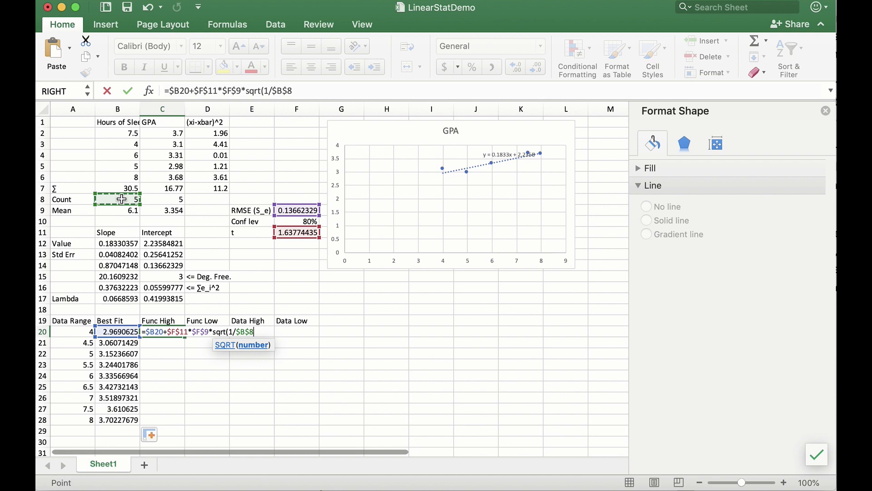
Complete the square-root term with +($A20-$B$9)^2/$D$7 and commit the formula
type("+(")
left_click(75, 331)
key("F4")
key("F4")
key("F4")
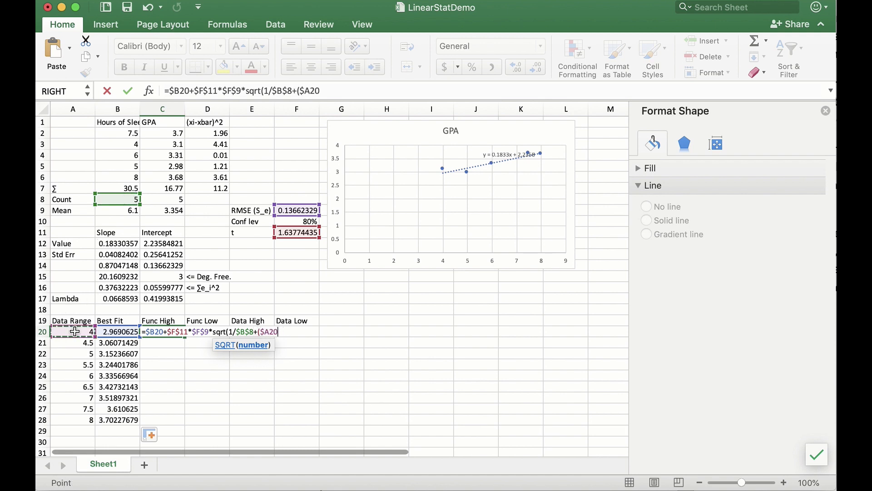
type("-")
left_click(208, 190)
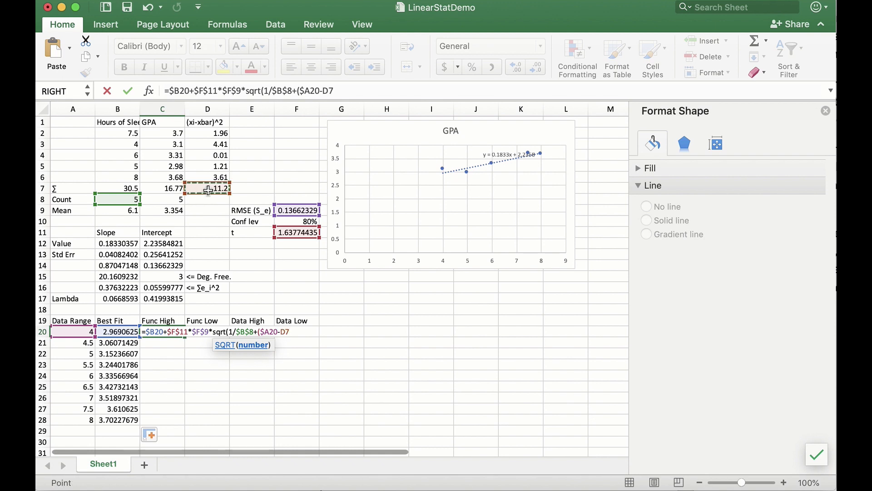
key("BackSpace")
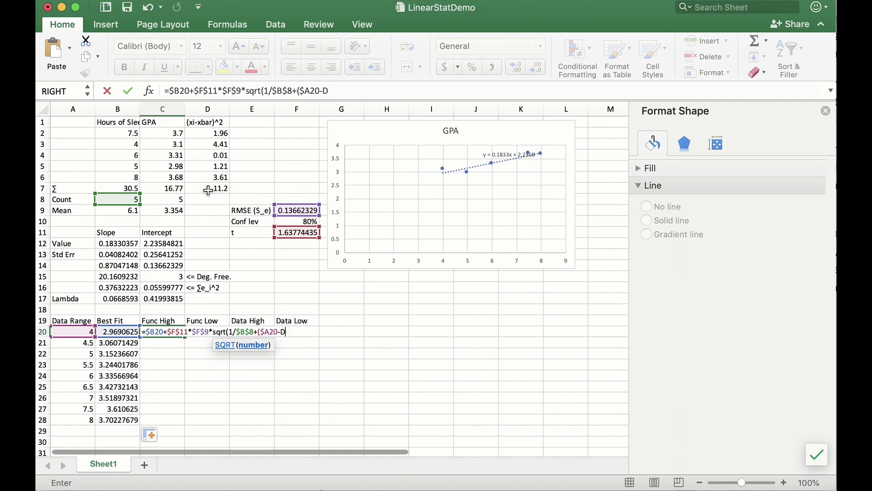
left_click(122, 211)
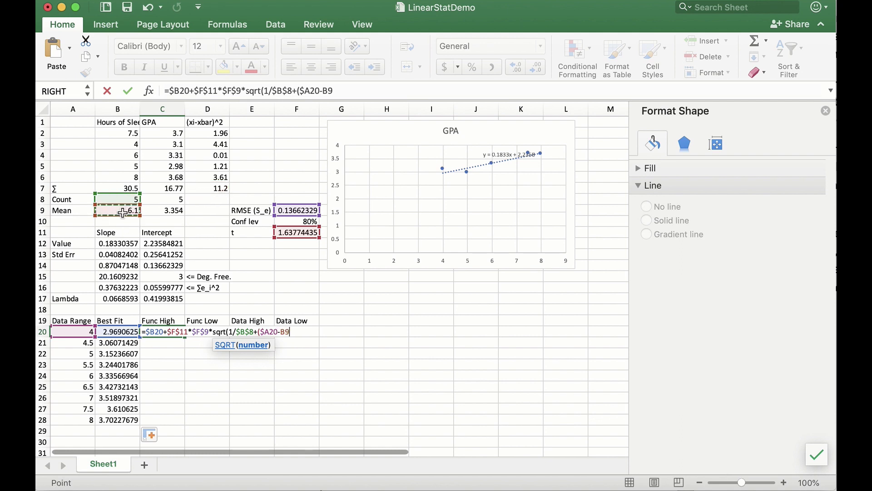
key("F4")
type(")")
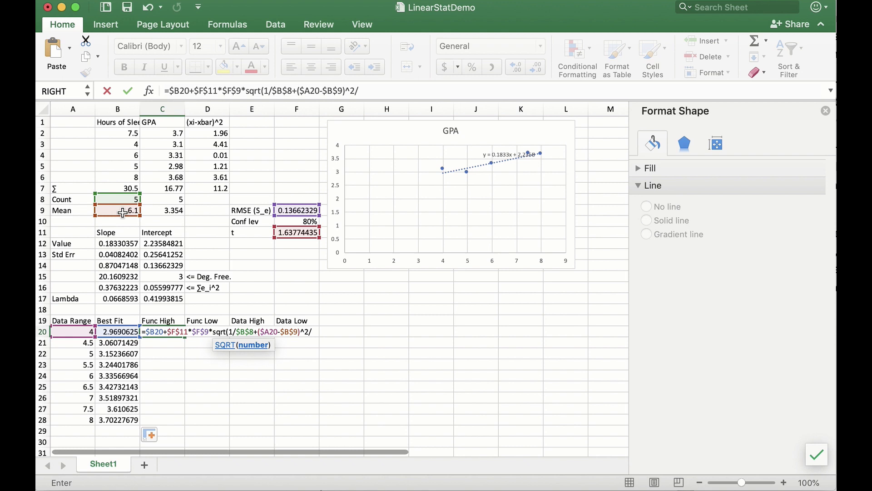
type("^2/")
left_click(203, 188)
key("F4")
key("F4")
key("F4")
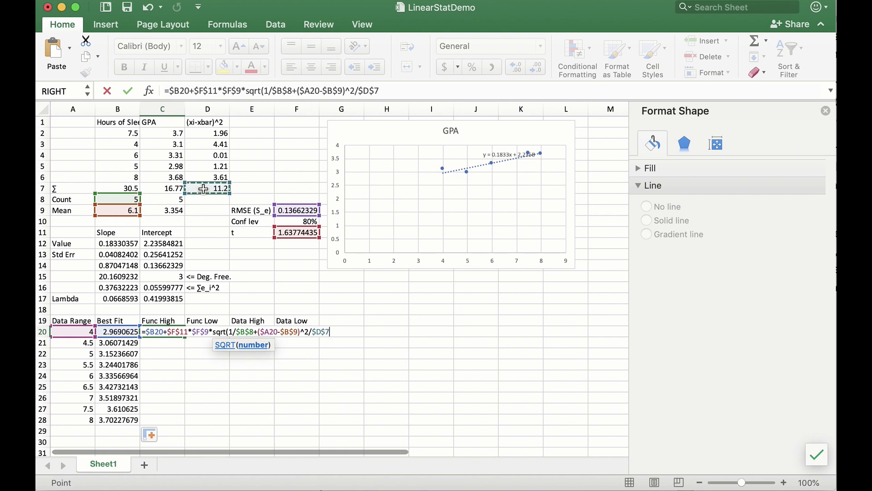
key("Return")
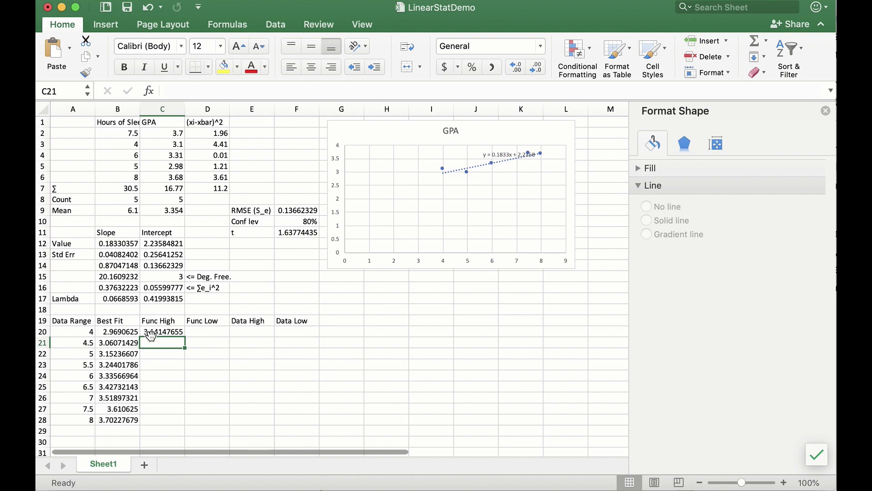
Copy C20's formula to D20:E20 and change D20's plus to minus for Func Low
left_click(151, 335)
left_click_drag(184, 337, 255, 337)
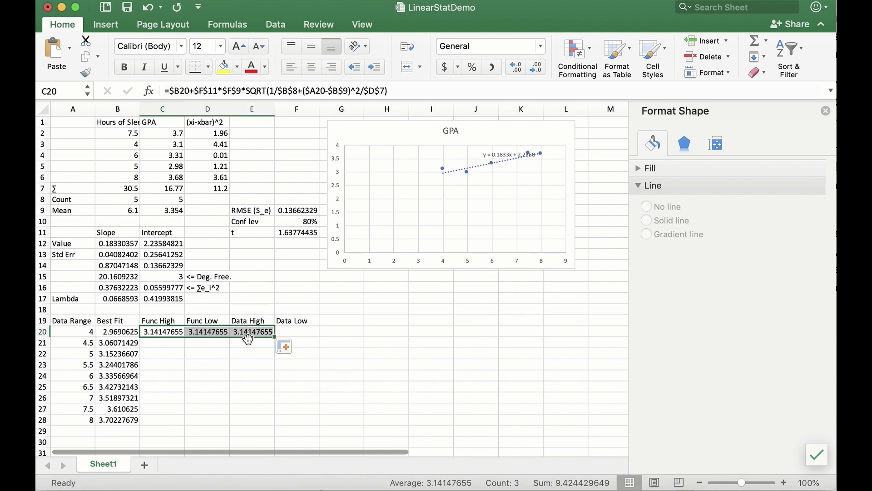
left_click(218, 333)
left_click(193, 91)
key("BackSpace")
type("-")
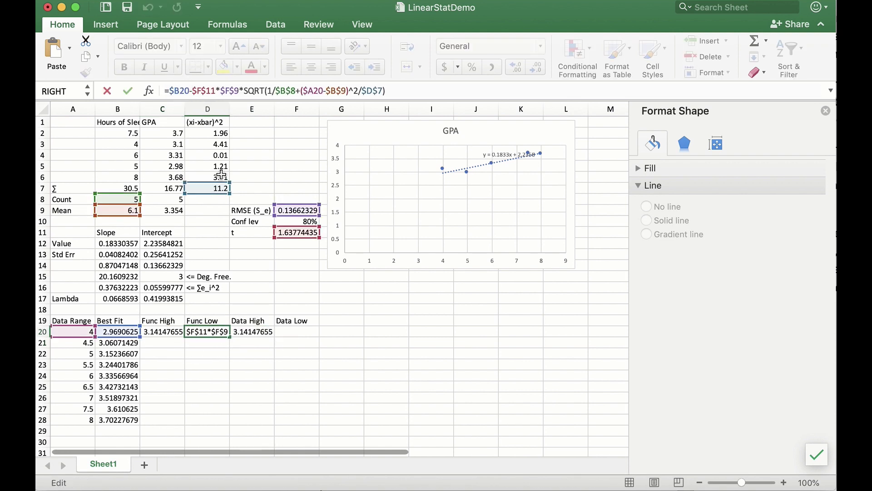
key("Return")
key("Up")
Add 1+ inside E20's square root and copy that formula into F20
key("Right")
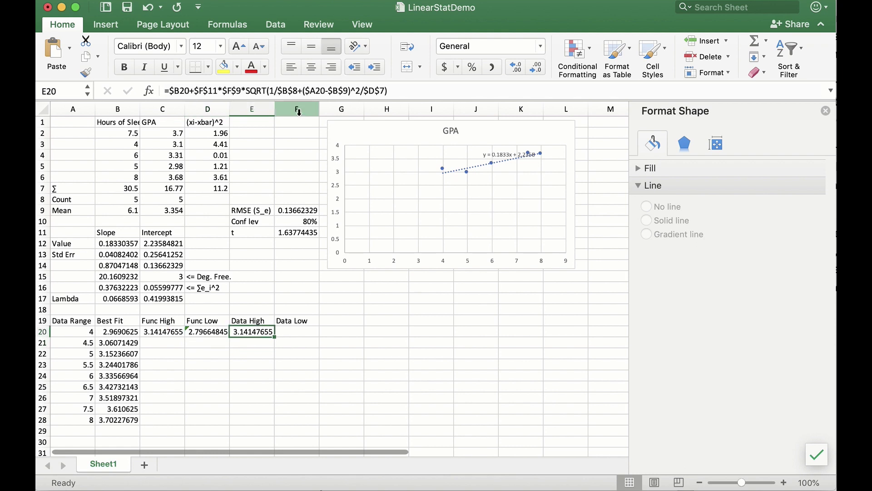
left_click(270, 91)
type("1+")
key("Return")
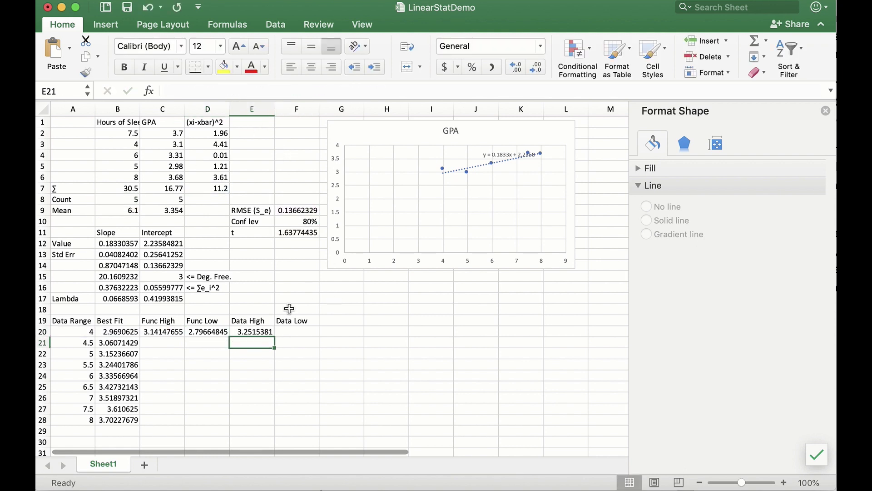
left_click(257, 333)
left_click_drag(275, 337, 299, 334)
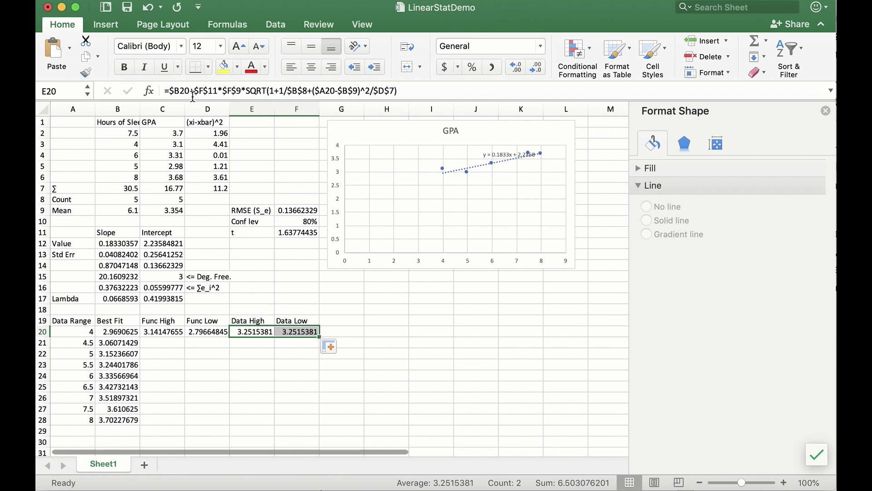
Switch E20's plus to minus, then fill C20:F20 down to row 28
left_click(193, 91)
key("BackSpace")
type("-")
key("Return")
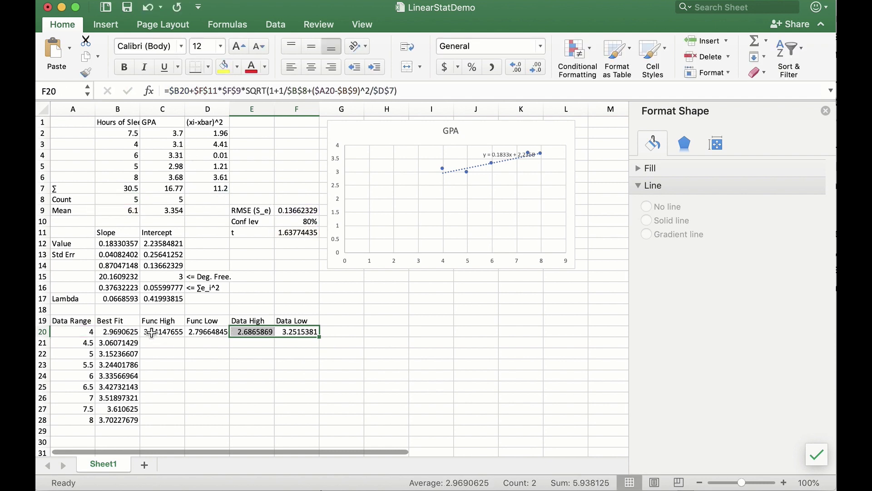
left_click_drag(151, 333, 314, 419)
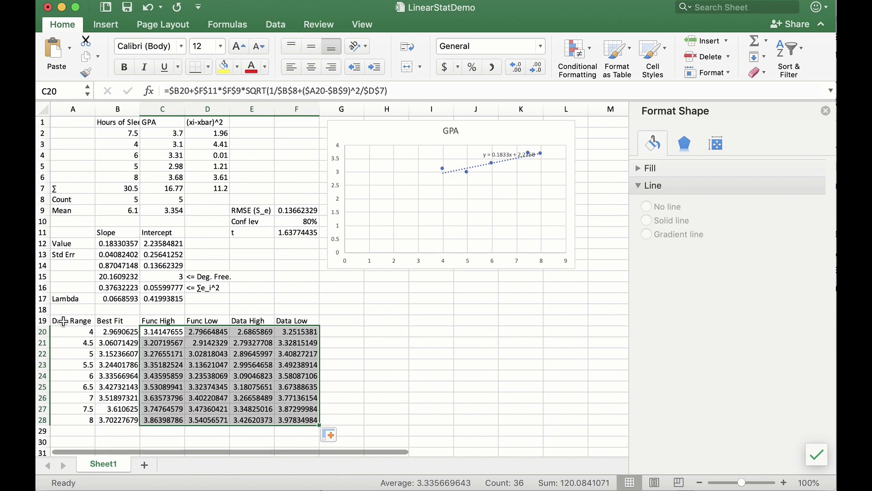
left_click_drag(62, 322, 303, 413)
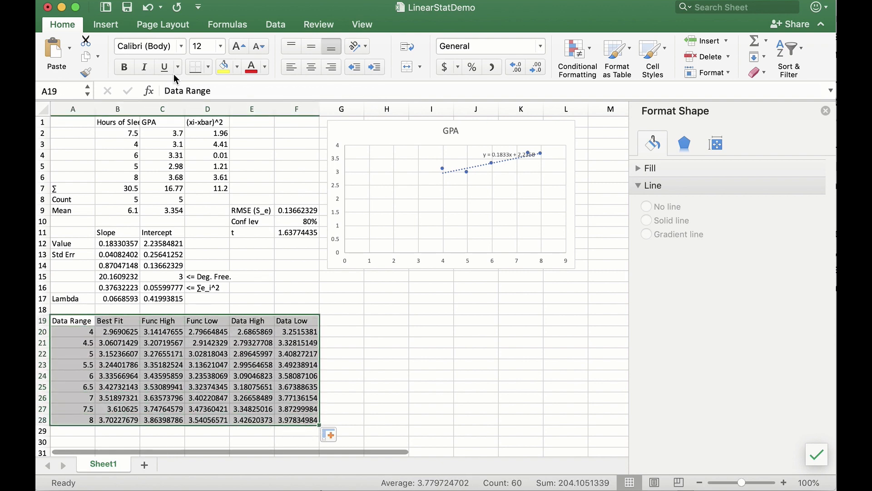
Insert a Scatter with Straight Lines chart of A19:F28 and bring up Select Data
left_click(106, 25)
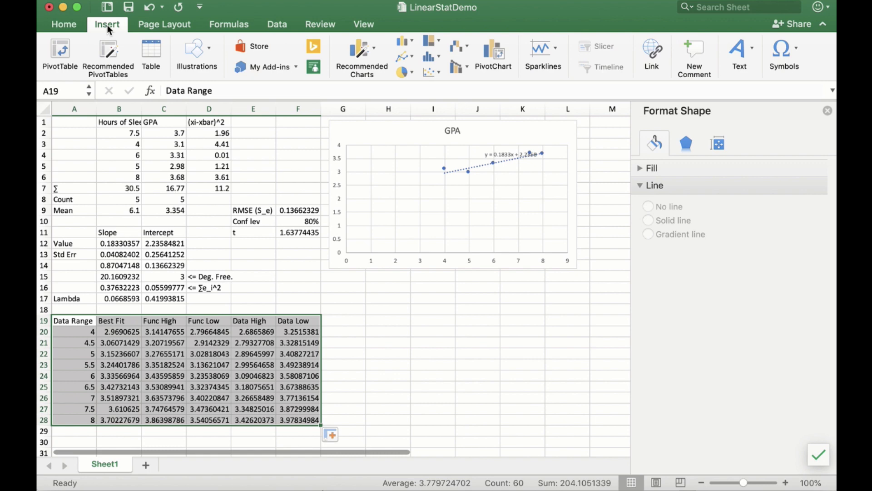
left_click(431, 72)
left_click(610, 138)
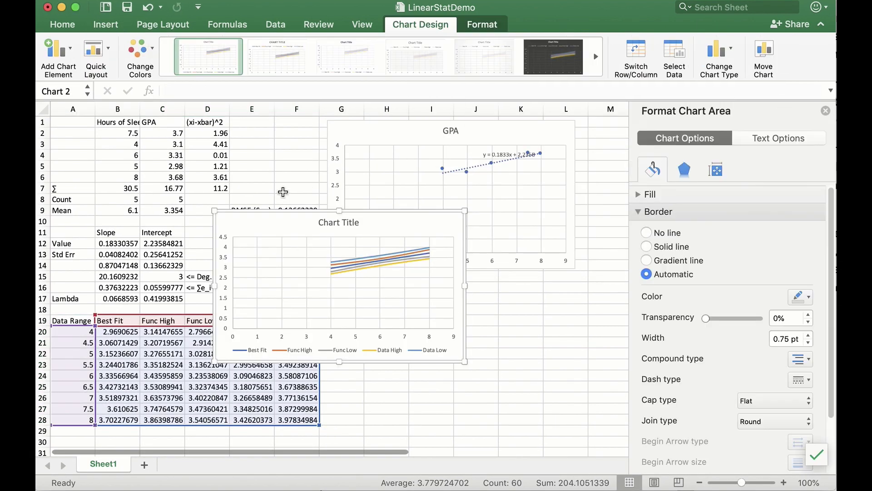
left_click(674, 50)
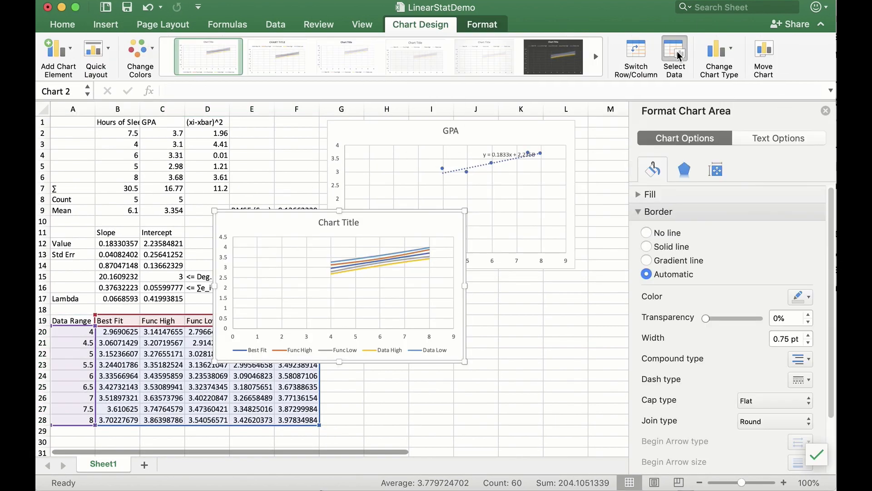
Add a 'Data Points' series using X values B2:B6 and Y values C2:C6
left_click(495, 278)
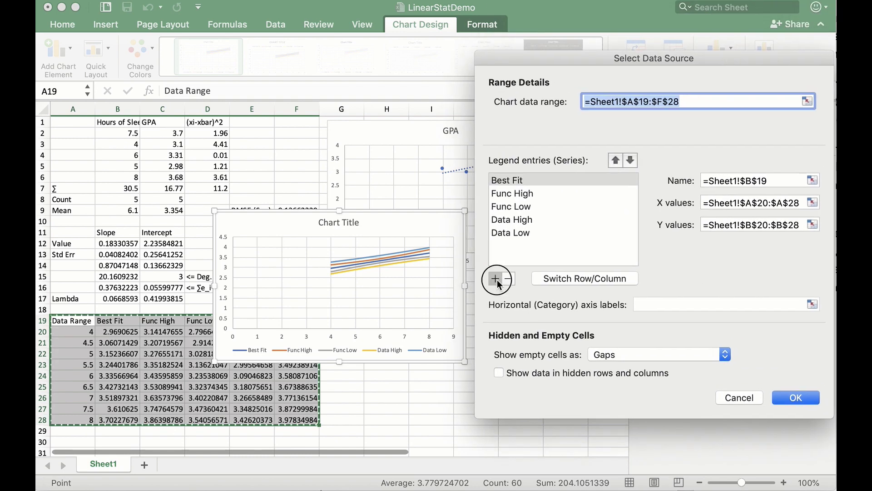
type("Data Points")
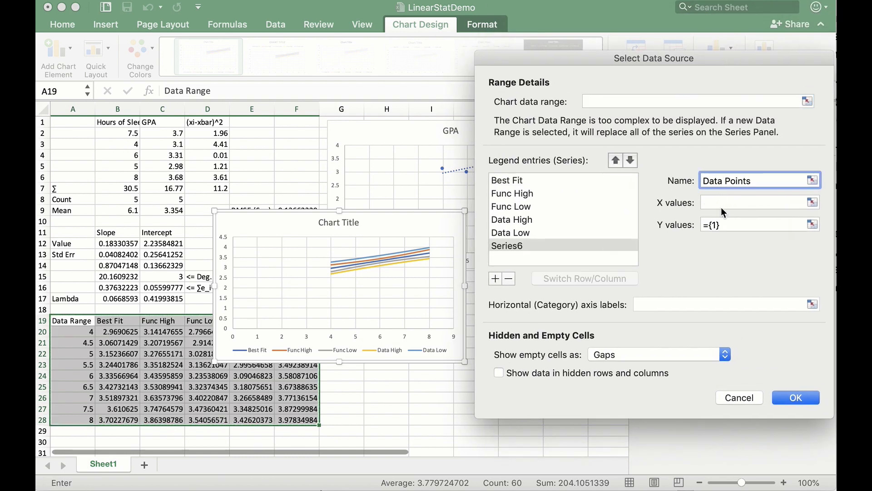
left_click(723, 205)
left_click_drag(122, 133, 123, 178)
left_click(702, 225)
left_click_drag(163, 133, 163, 177)
left_click(778, 398)
Set the horizontal axis minimum bound to 3.5
left_click(353, 326)
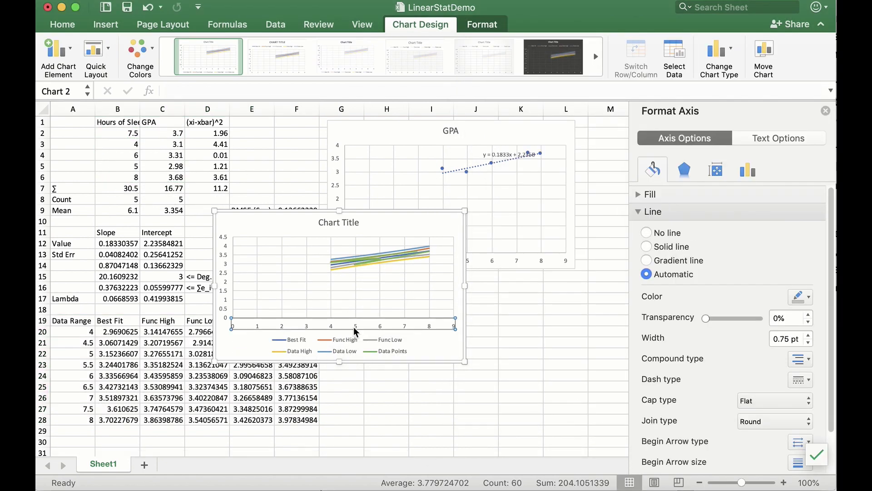
left_click(748, 169)
left_click(638, 195)
double_click(745, 239)
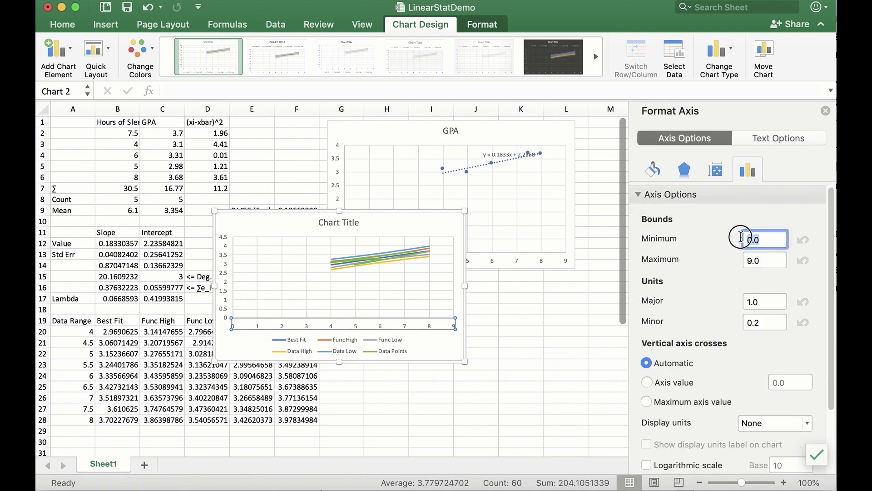
type("3.5")
key("Return")
Set the vertical axis minimum bound to 2.5
left_click(225, 254)
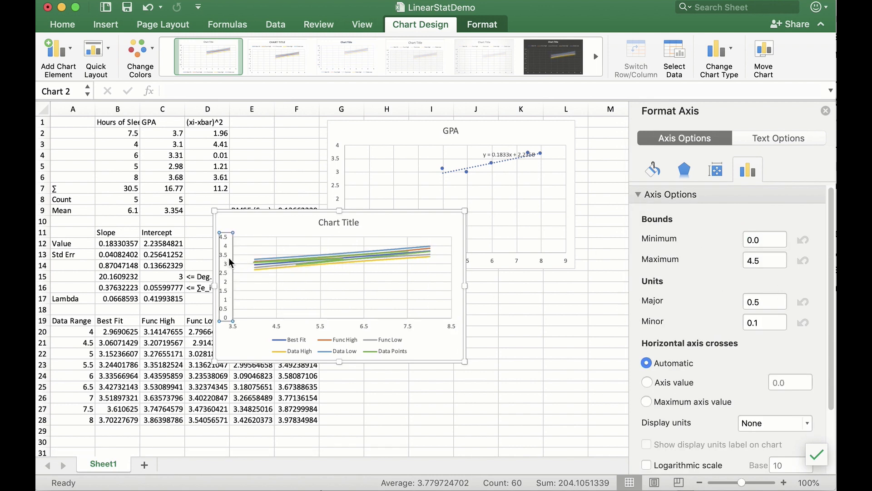
double_click(761, 239)
type("2.5")
key("Return")
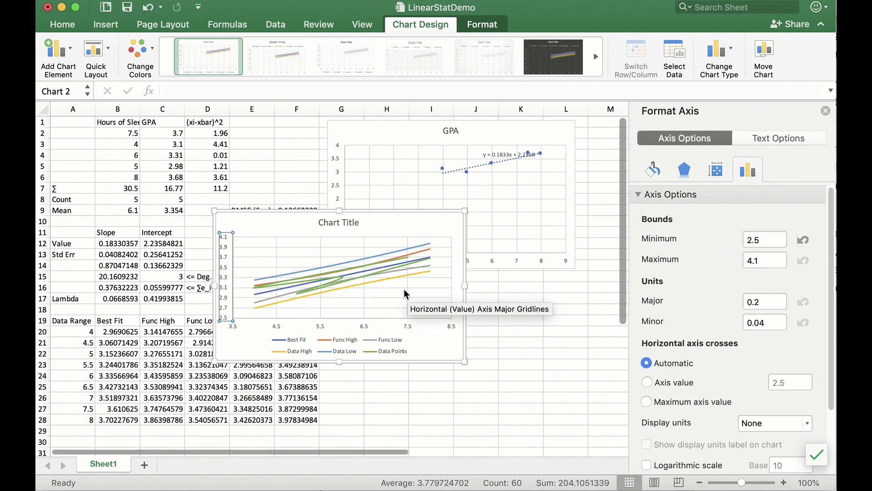
left_click(337, 280)
Give the Data Points series no line and built-in X markers at size 12
left_click(652, 143)
left_click(646, 216)
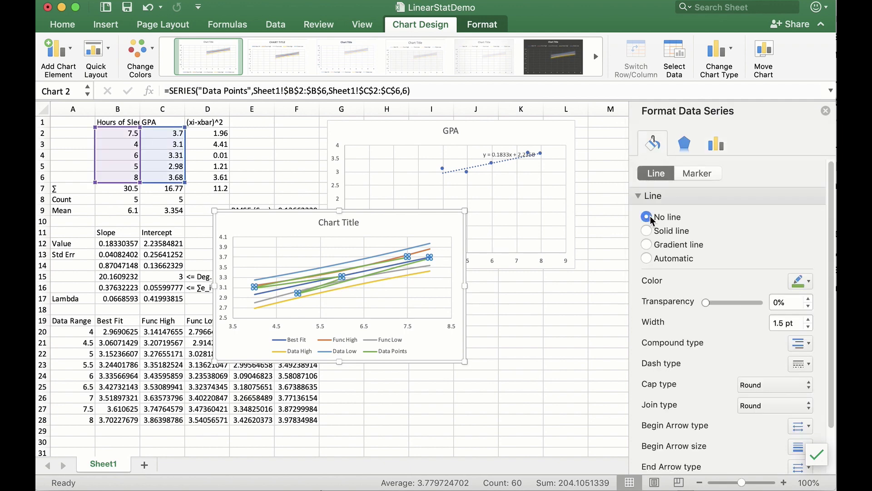
left_click(697, 173)
left_click(643, 196)
left_click(646, 245)
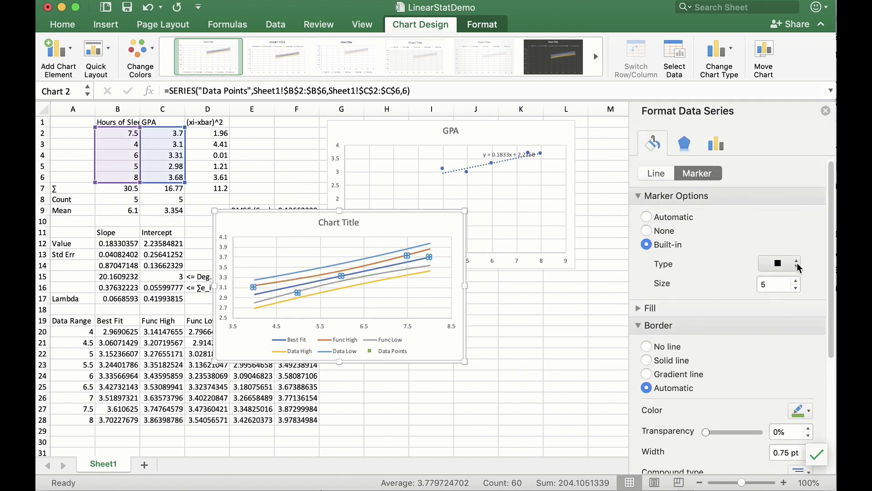
left_click(780, 263)
left_click(778, 300)
left_click(797, 282)
left_click(797, 281)
left_click(796, 280)
left_click(797, 281)
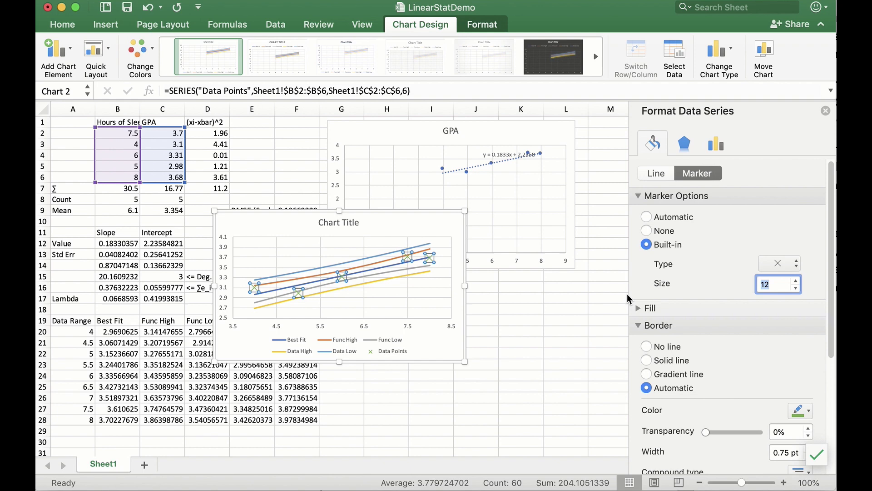
left_click(556, 303)
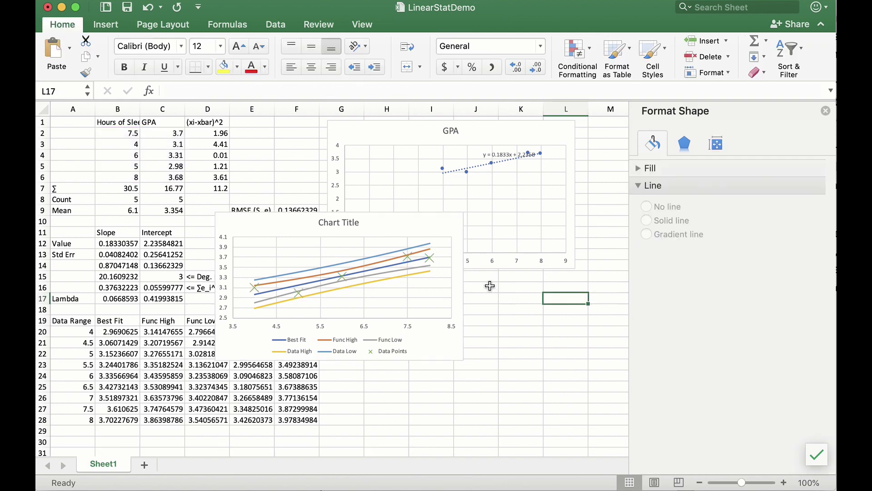
left_click(276, 225)
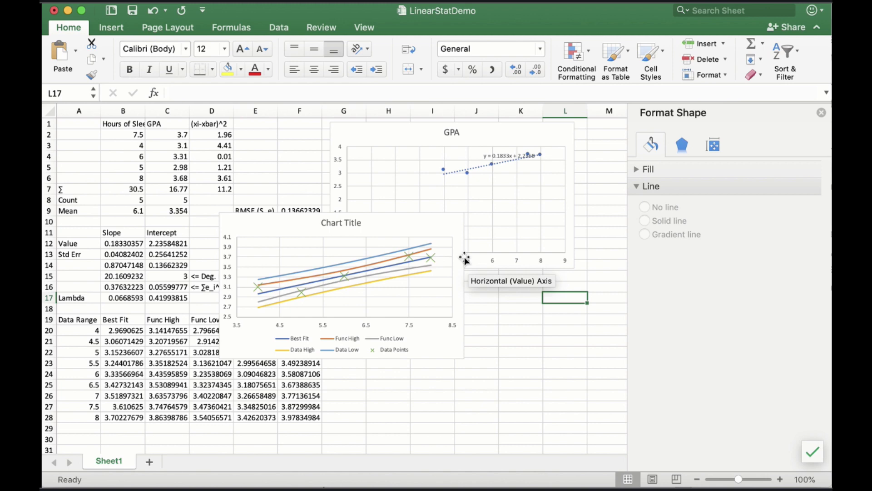
Move the chart below the GPA chart and retitle it 'GPA vs. Sleep'
left_click_drag(285, 212, 439, 278)
left_click(438, 282)
triple_click(454, 284)
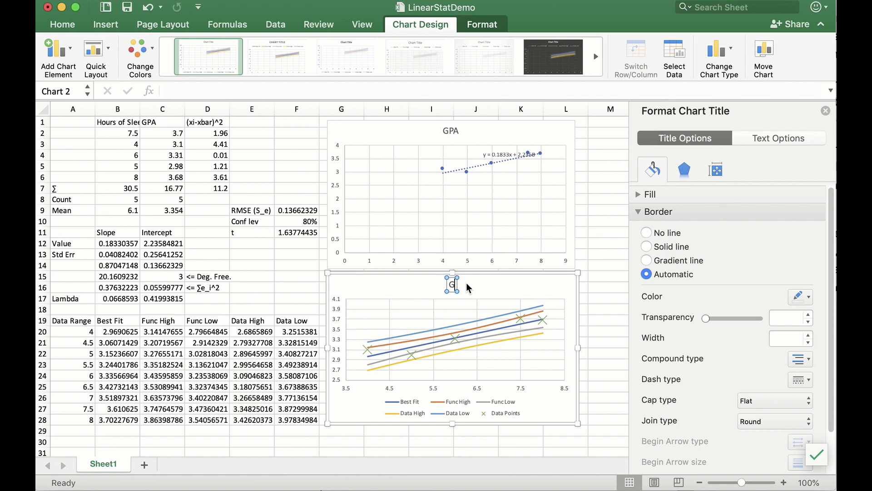
type("GPA vs. Sleep")
Add a primary horizontal axis title and select its placeholder text for 'Hours of Sleep'
left_click(532, 293)
left_click(58, 48)
mouse_move(95, 93)
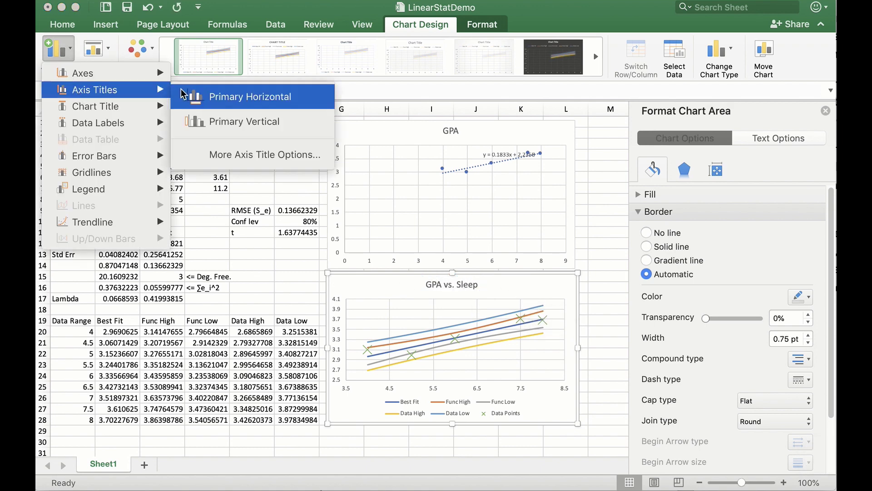
left_click(232, 93)
triple_click(445, 381)
Title the horizontal axis 'Hours of Sleep' and add a vertical axis title 'GPA'
type("HOurs of Sleep")
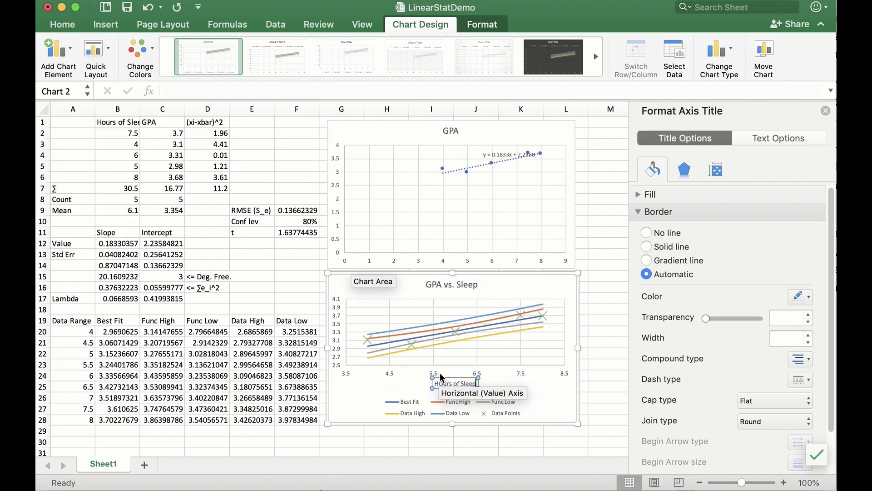
left_click(58, 47)
mouse_move(91, 89)
left_click(214, 119)
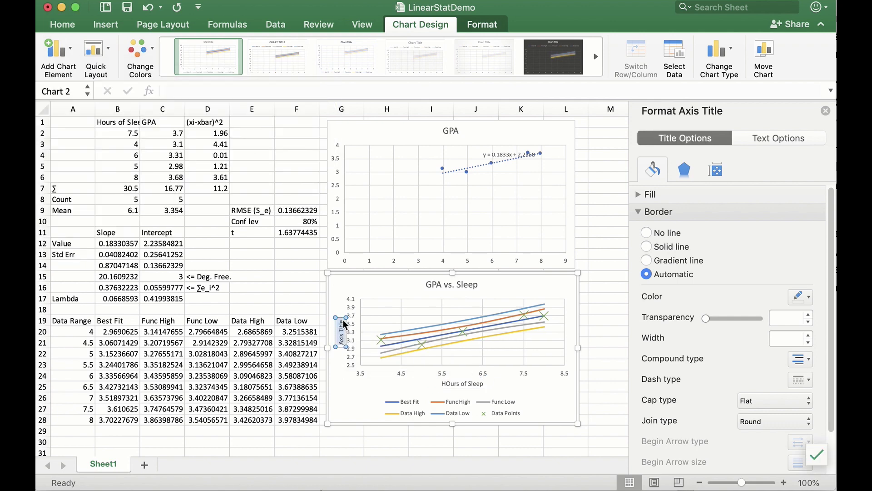
triple_click(344, 324)
type("GPA")
Make the Data Low line a dashed, full-intensity purple
left_click(466, 325)
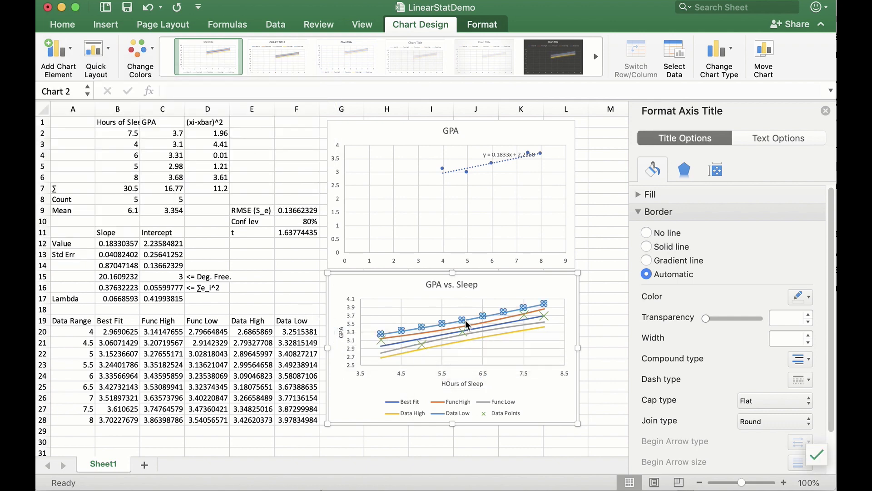
left_click(803, 281)
left_click(804, 439)
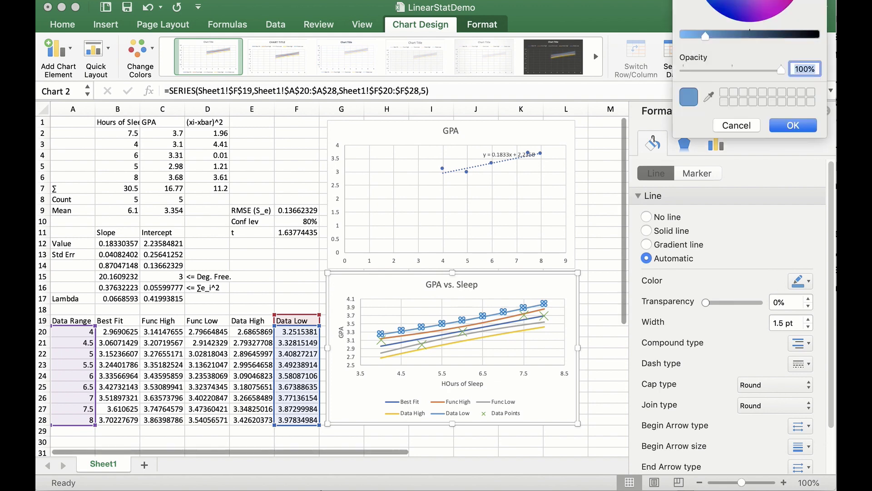
left_click(674, 244)
left_click_drag(610, 266, 590, 264)
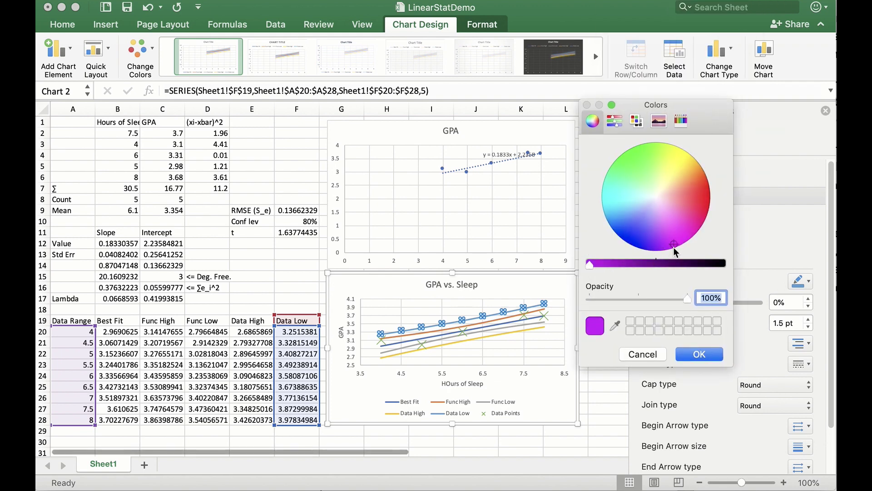
left_click(699, 354)
left_click(800, 363)
left_click(802, 443)
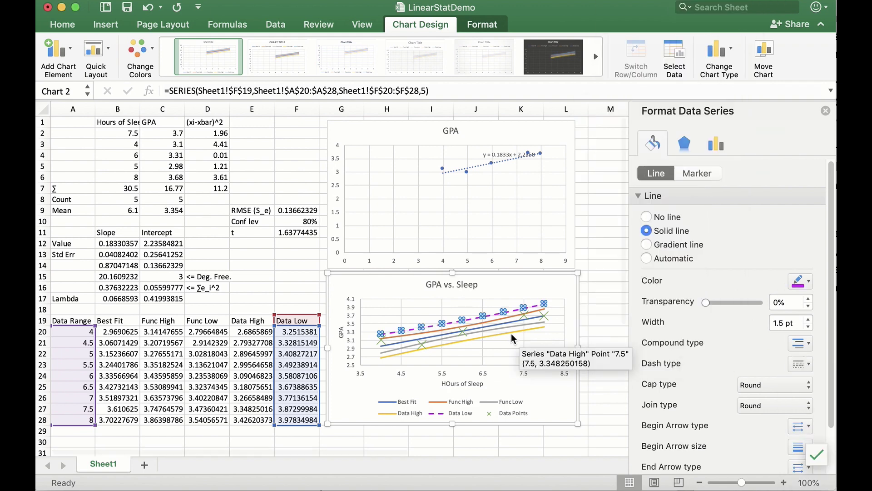
Give Data High a solid purple line and Func Low a dashed blue line
left_click(512, 338)
left_click(800, 449)
key("Up")
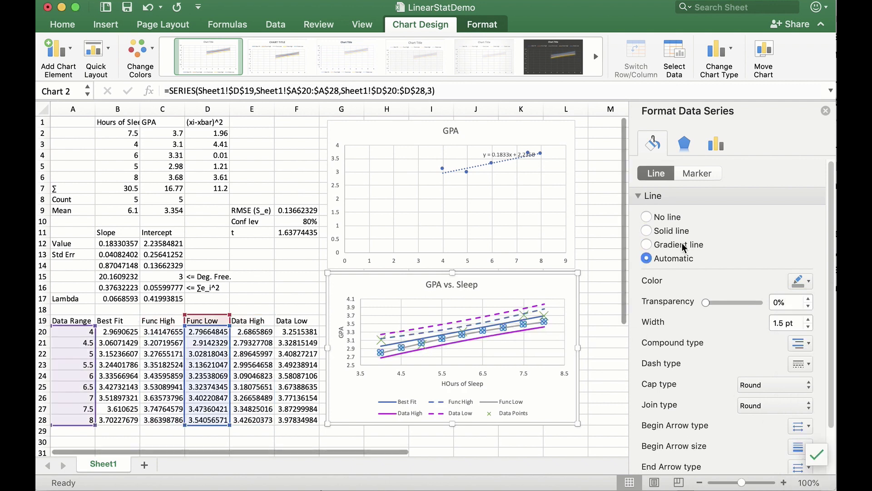
left_click(810, 283)
left_click(835, 318)
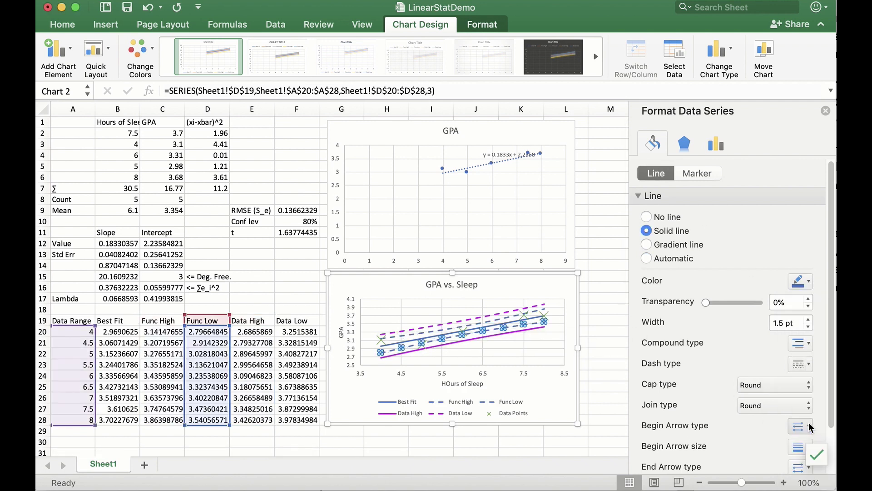
left_click(800, 363)
left_click(808, 425)
Colour the Best Fit line orange
key("Up")
key("Up")
left_click(809, 283)
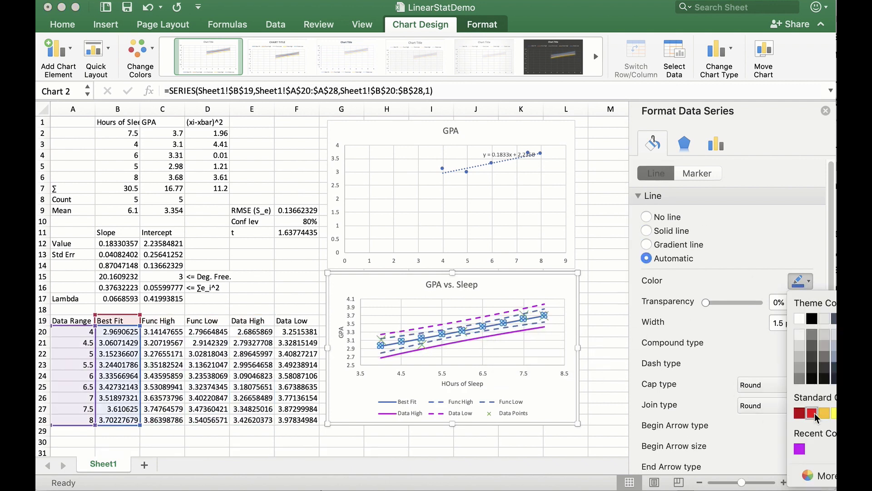
left_click(813, 414)
left_click(117, 332)
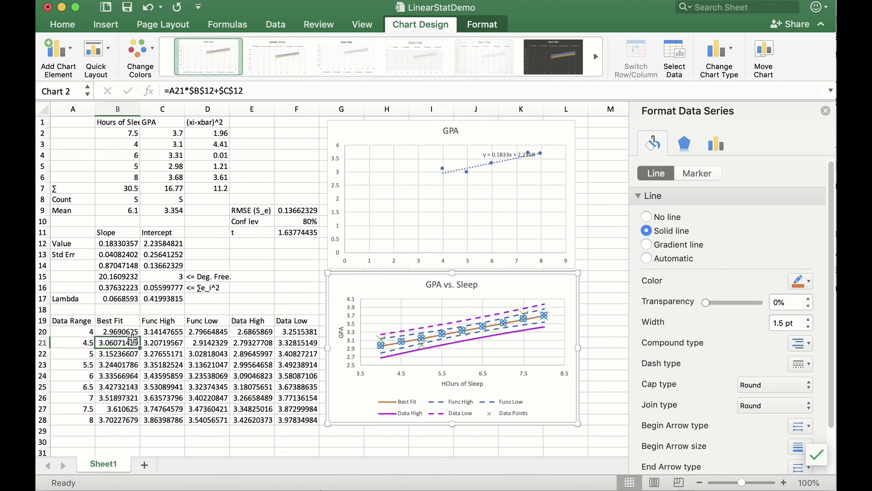
Trim the data range B20:F28 to 3 decimal places
left_click_drag(117, 332, 299, 419)
left_click(536, 68)
left_click(536, 68)
left_click(536, 68)
left_click(536, 69)
Set the vertical GPA axis number format to General
left_click(356, 331)
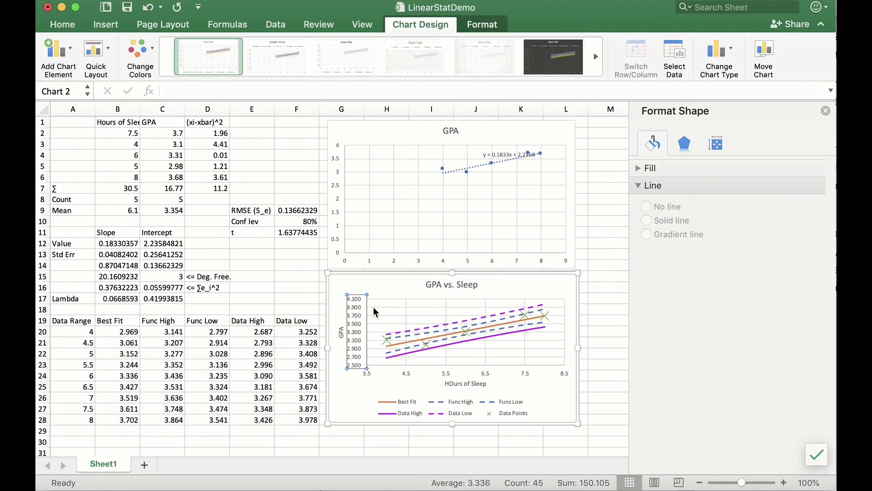
left_click(661, 464)
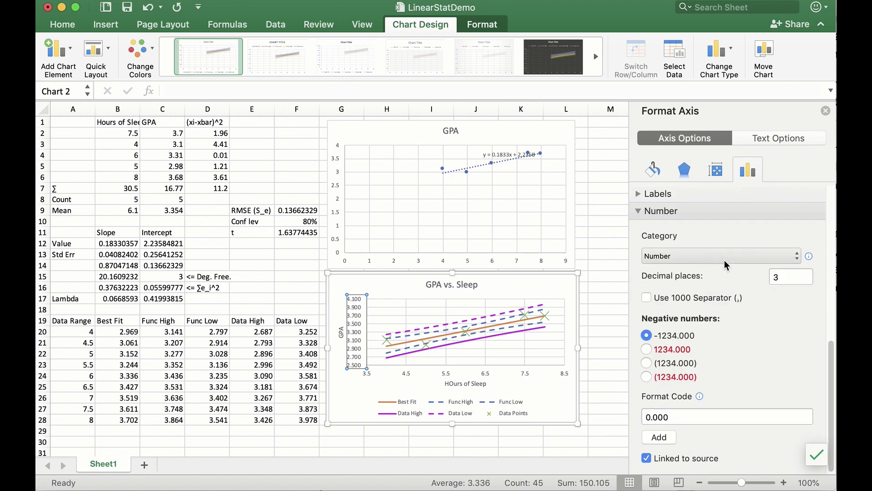
left_click(719, 254)
left_click(682, 246)
Reduce the LINEST results in B12:C17 to 3 decimal places
left_click_drag(117, 243, 163, 265)
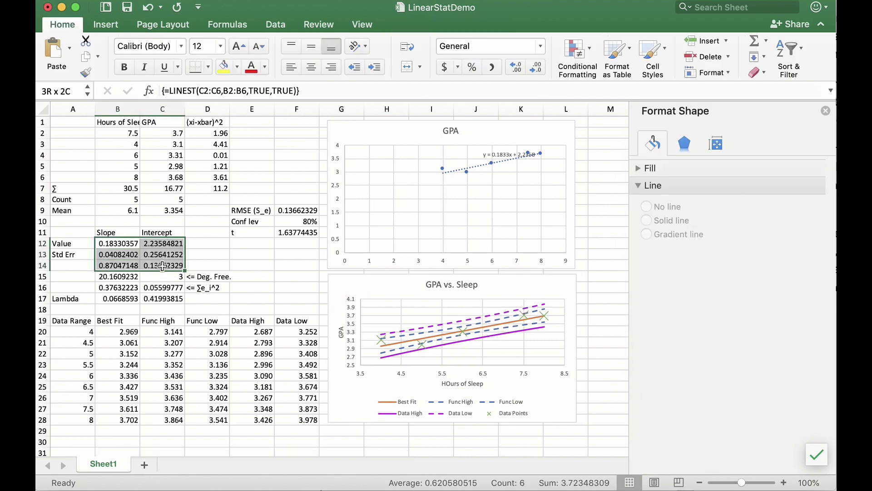
left_click(536, 68)
left_click(536, 68)
left_click(536, 68)
left_click(536, 68)
left_click(536, 68)
left_click(117, 276)
left_click(536, 69)
left_click(536, 68)
left_click(536, 68)
left_click(536, 69)
left_click(536, 68)
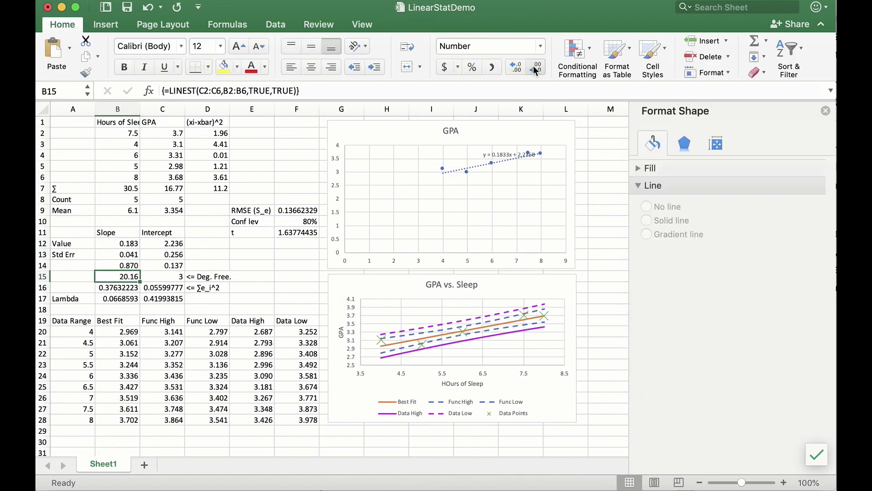
left_click_drag(117, 287, 162, 298)
left_click(536, 68)
double_click(536, 68)
double_click(536, 68)
left_click(296, 210)
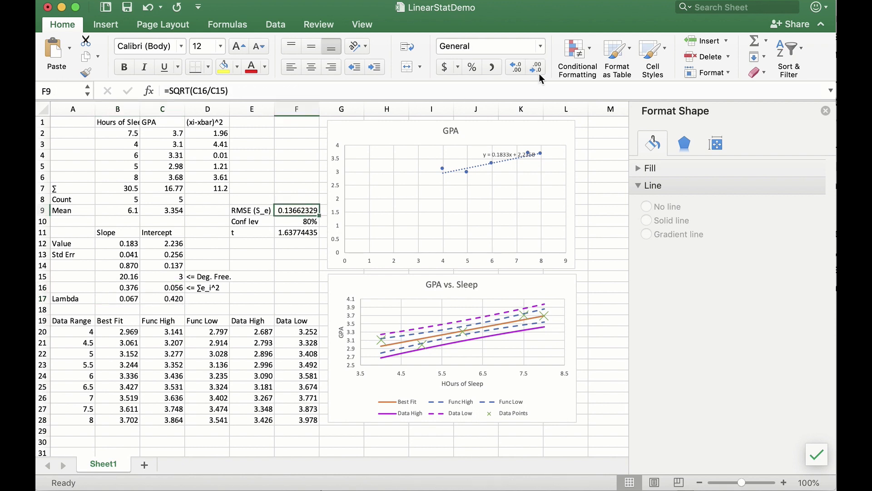
double_click(536, 68)
double_click(536, 68)
Show RMSE in F9 with 4 decimals and t in F11 as 1.638
left_click(516, 68)
left_click(296, 232)
left_click(538, 69)
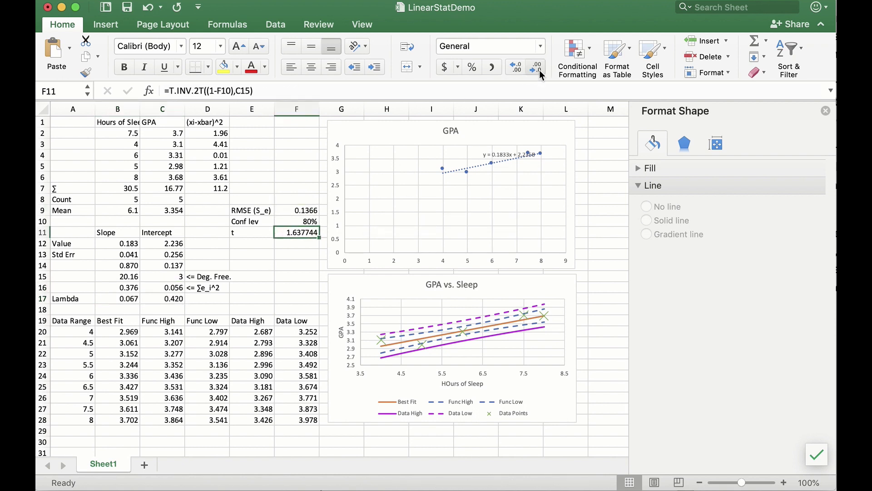
double_click(538, 69)
double_click(538, 69)
Bold the slope/intercept values B12:C12 and the lambda values B17:C17
left_click_drag(117, 243, 162, 243)
key("ctrl+b")
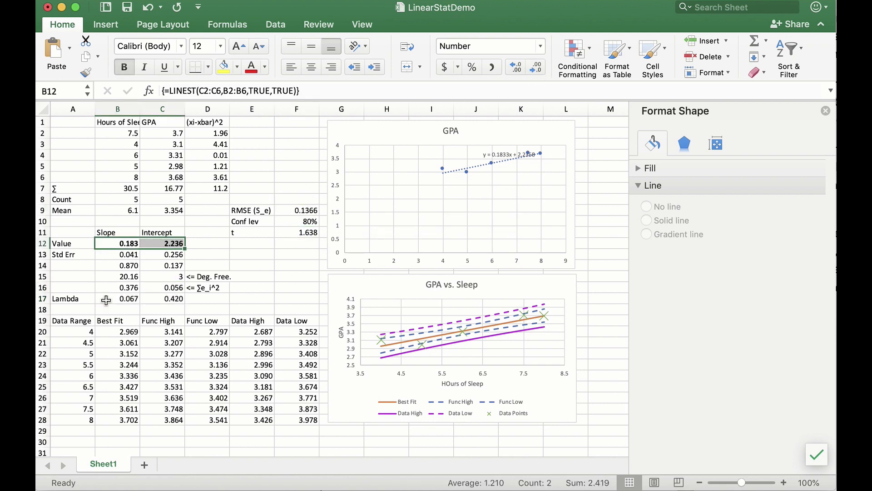
left_click_drag(118, 299, 162, 303)
key("ctrl+b")
In the D1 header, replace the caret so the 2 is a superscript
left_click(209, 122)
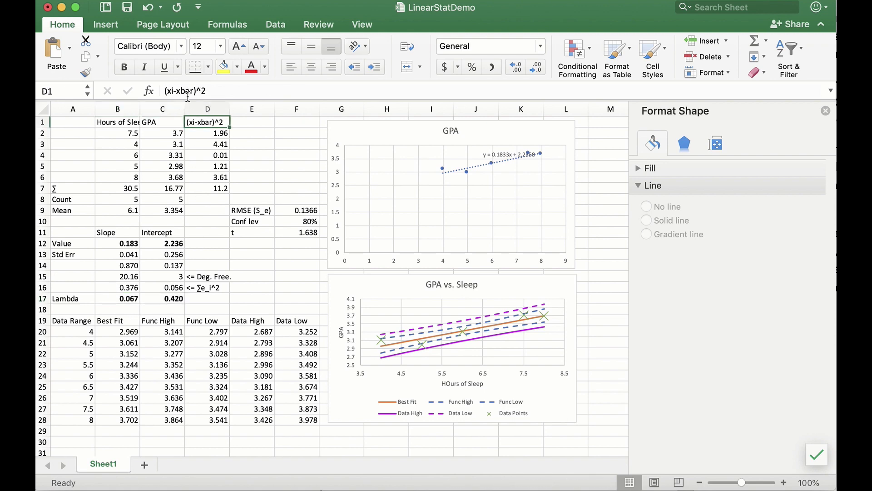
left_click(200, 91)
key("BackSpace")
key("shift+Right")
key("super+1")
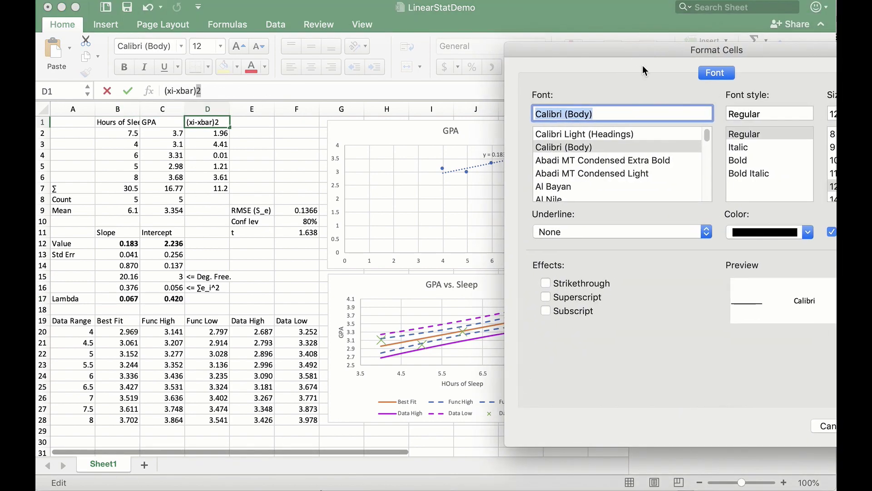
left_click(542, 296)
key("Return")
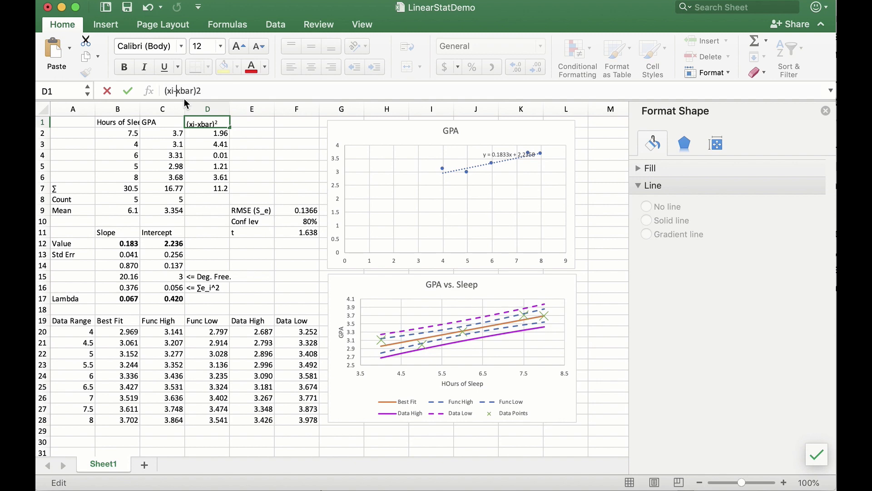
Finish the D1 header with an en dash and an italic subscript i
key("BackSpace")
type("–")
key("super+i")
key("super+1")
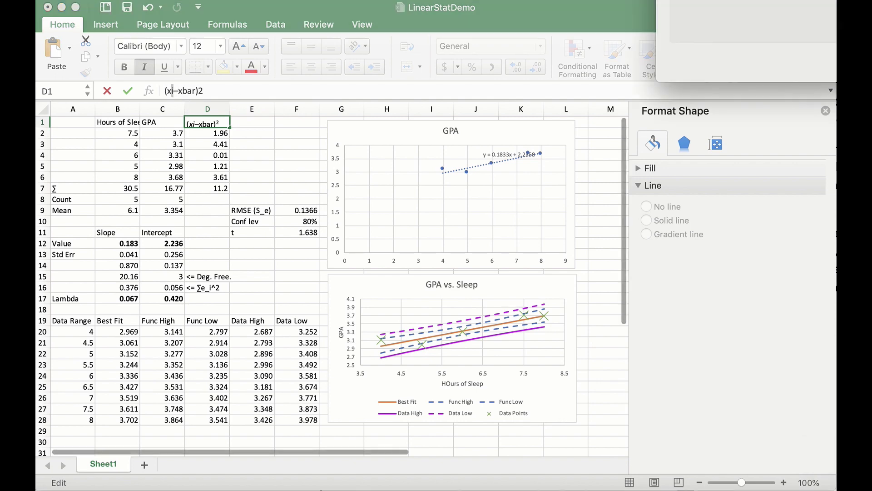
left_click(425, 284)
left_click(799, 402)
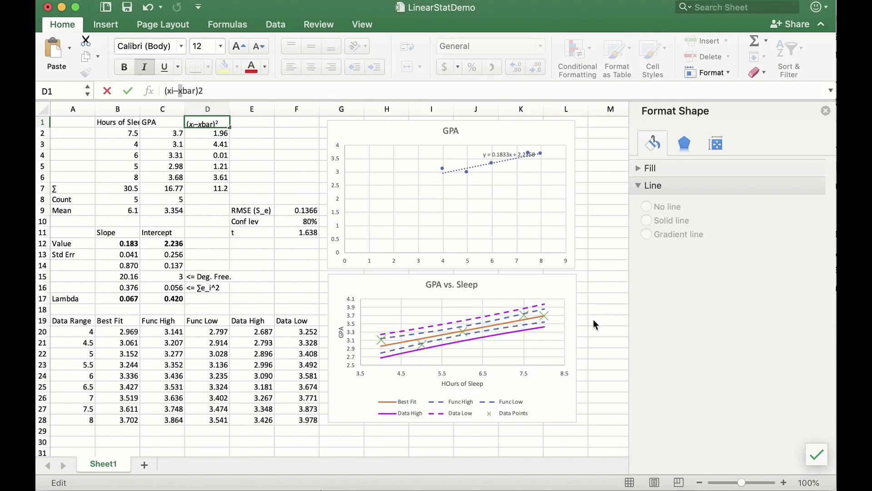
key("Return")
Rewrite the E9 RMSE label as Se with an italic subscript e
left_click(252, 213)
left_click(204, 88)
key("BackSpace")
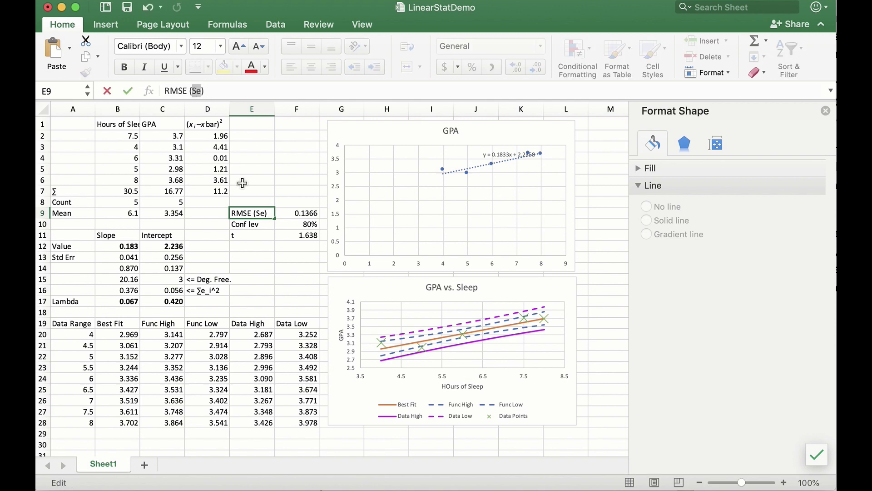
key("super+i")
key("shift+Right")
key("super+1")
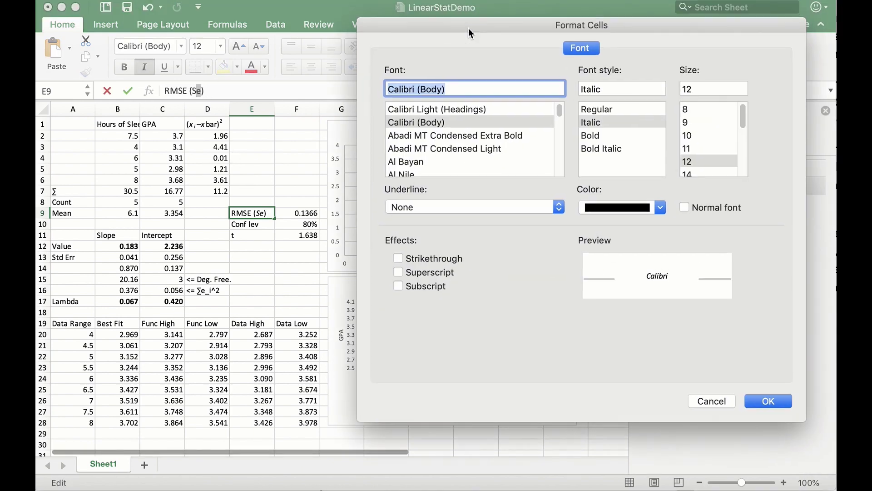
left_click(399, 286)
left_click(769, 402)
left_click(207, 291)
In the D16 residual-sum label, make the i an italic subscript
left_click(188, 91)
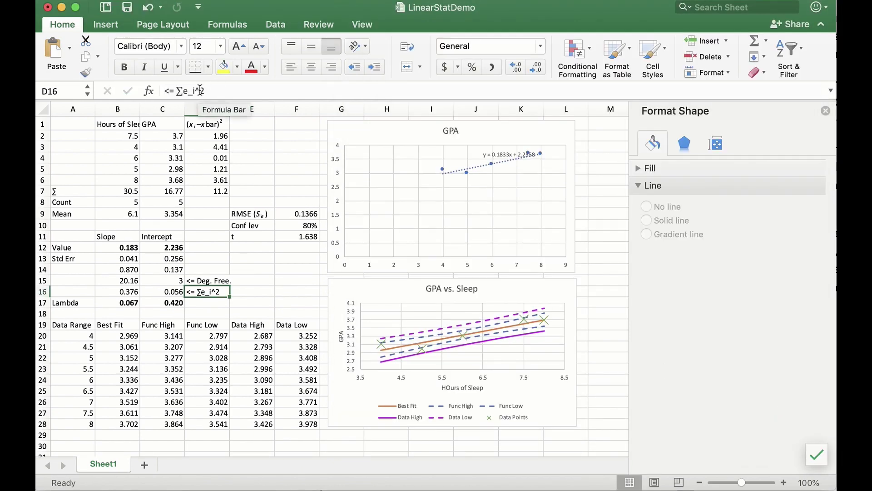
key("BackSpace")
key("Right")
key("BackSpace")
key("super+i")
key("shift+Left")
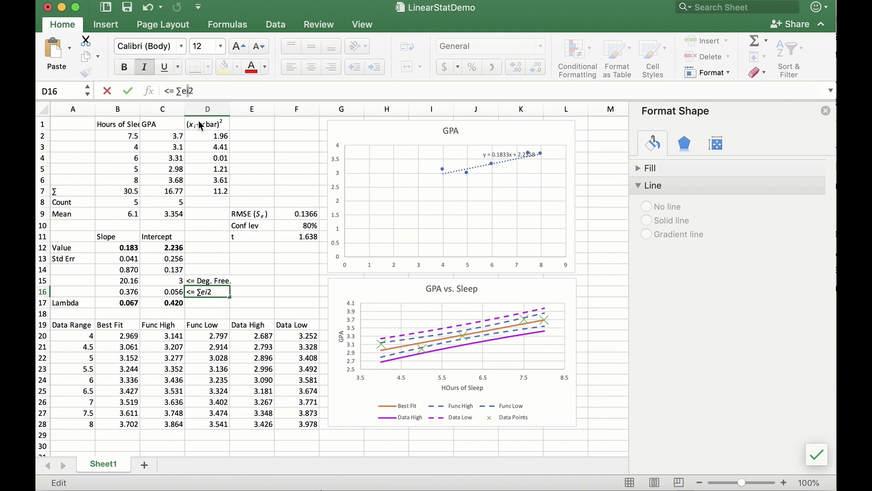
key("super+1")
left_click(408, 307)
left_click(775, 424)
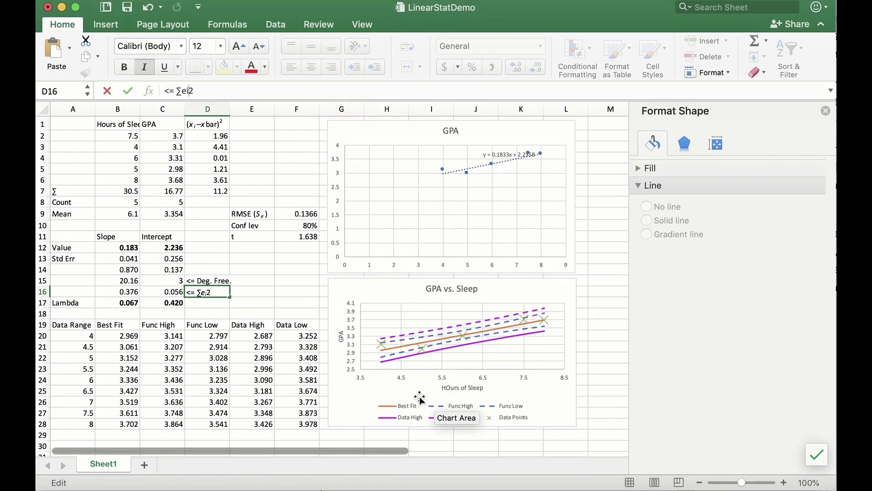
Make the 2 in D16 a non-italic superscript, giving ∑ei²
key("Right")
key("shift+Right")
key("super+1")
left_click(455, 274)
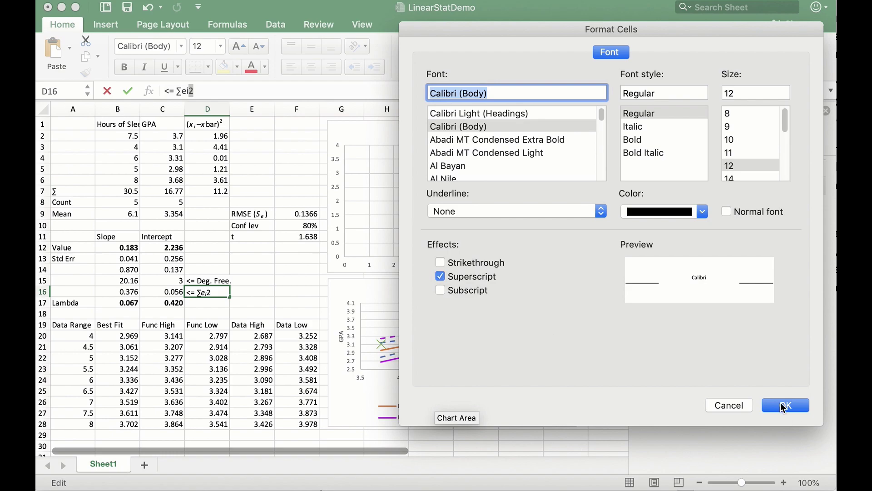
left_click(783, 404)
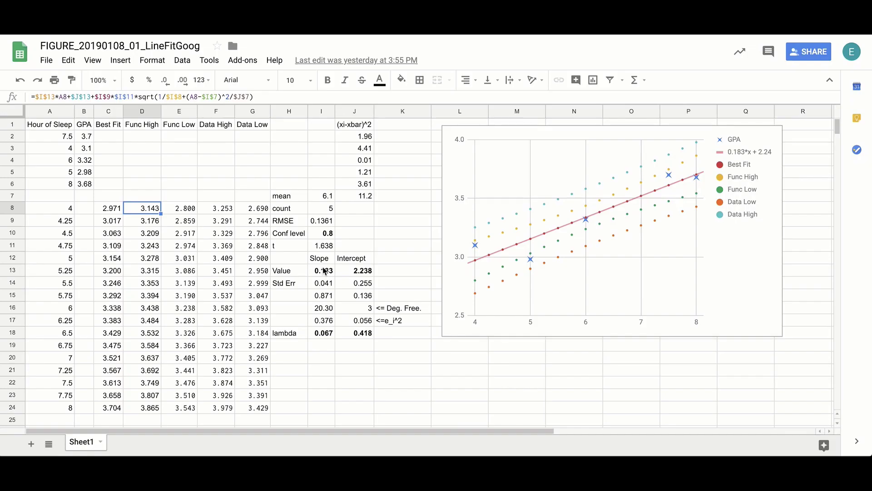
left_click(330, 273)
left_click(358, 273)
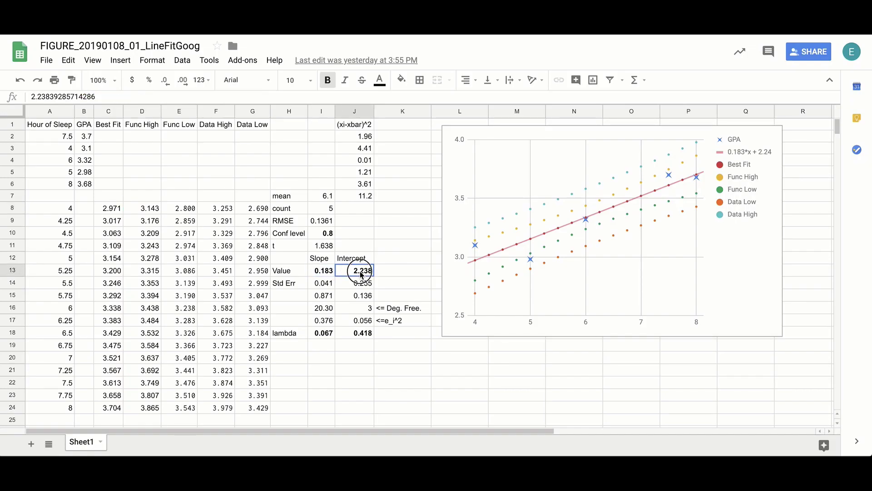
left_click(326, 285)
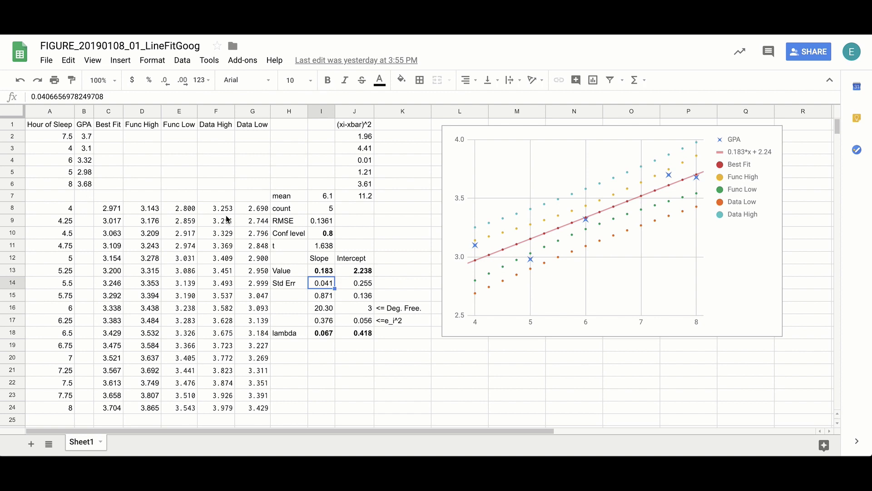
left_click(326, 197)
left_click(328, 210)
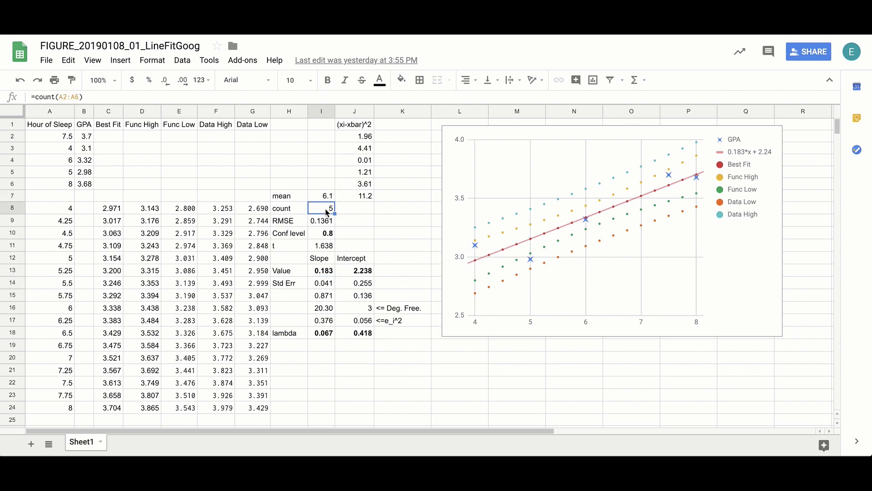
left_click(323, 222)
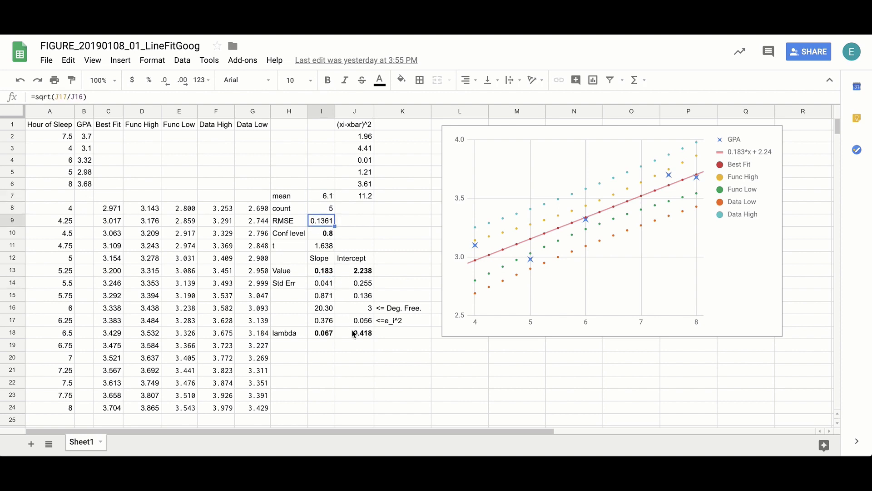
left_click(326, 332)
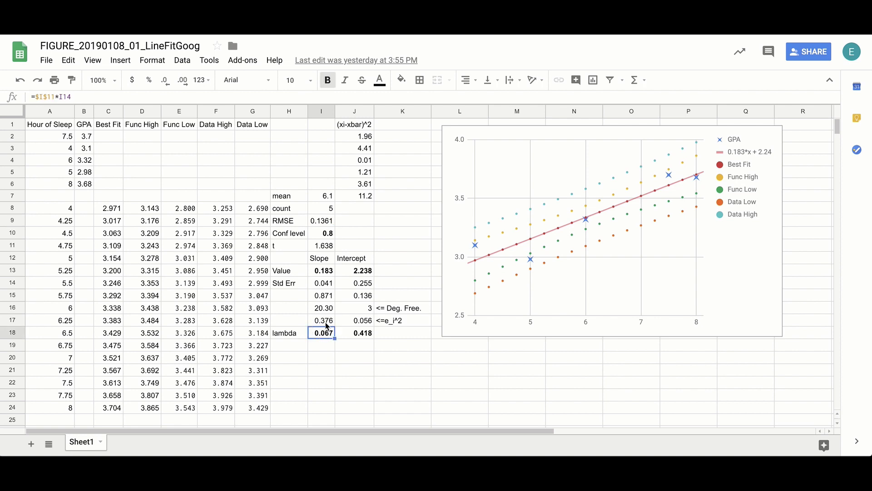